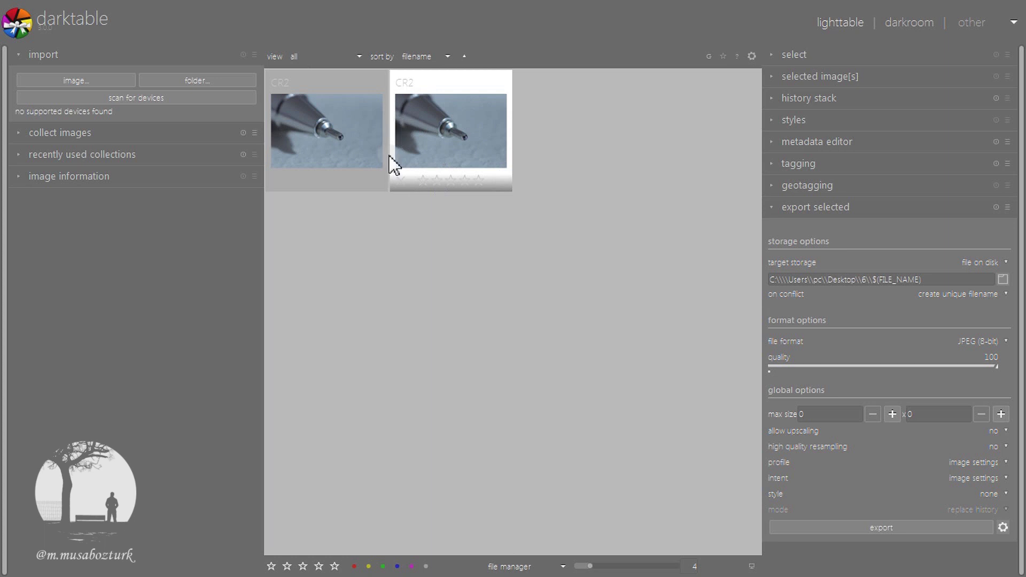
# - Open the first photo for editing in the darkroom and turn on the exposure module
pyautogui.doubleClick(326, 131)
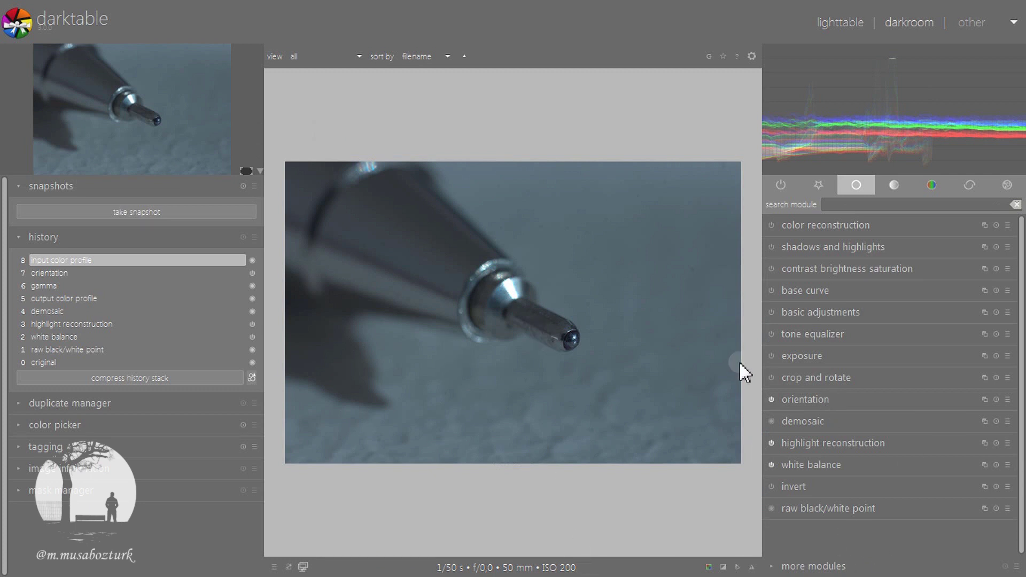
pyautogui.click(773, 356)
# - Turn on the tone equalizer and, on its advanced curve, raise -3 and -2 EV to just above +1 and slightly lower +0 and -5 EV
pyautogui.click(822, 332)
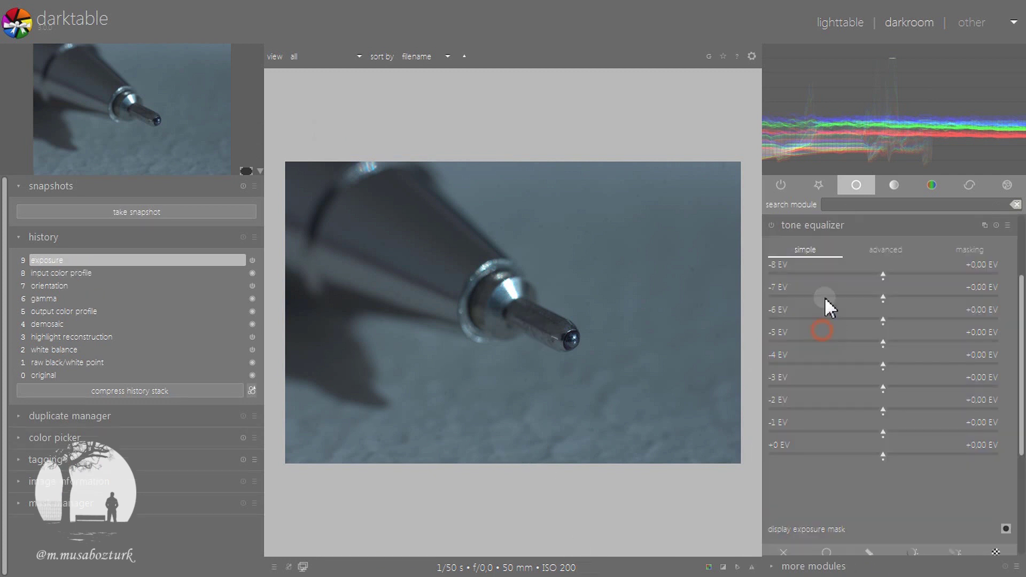
pyautogui.click(772, 225)
pyautogui.click(909, 258)
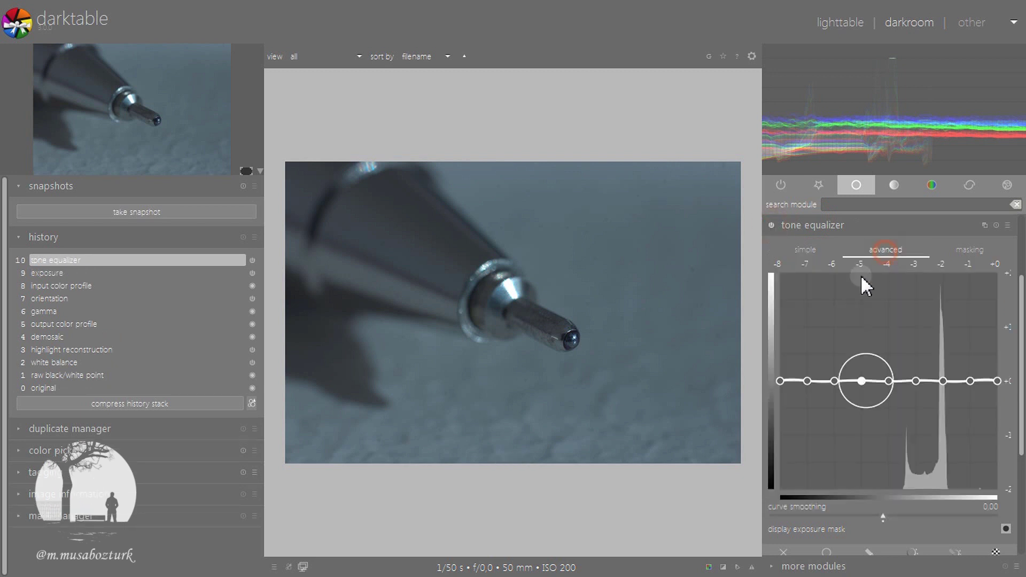
pyautogui.scroll(5, 923, 415)
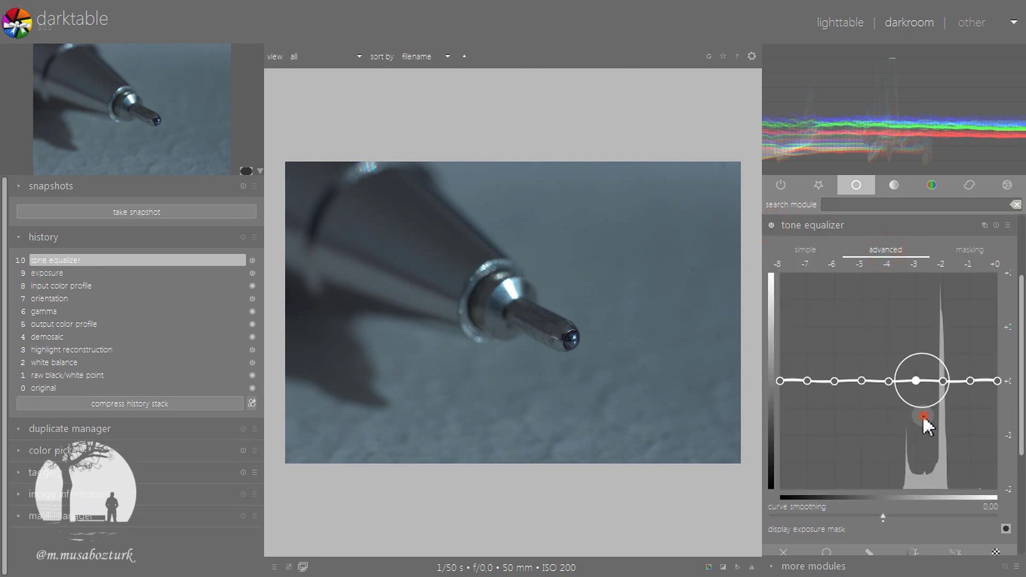
pyautogui.scroll(2, 933, 393)
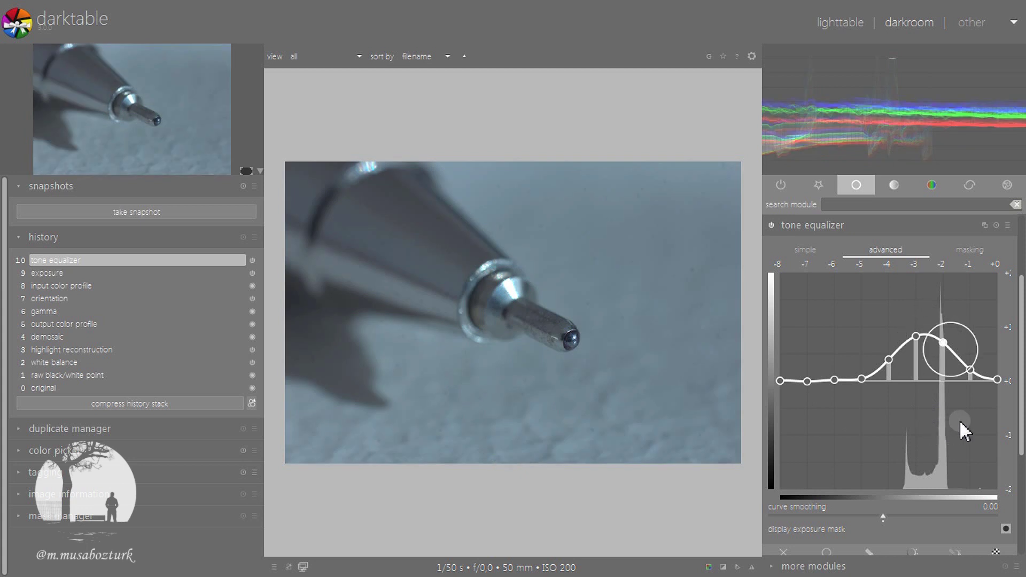
pyautogui.scroll(3, 941, 385)
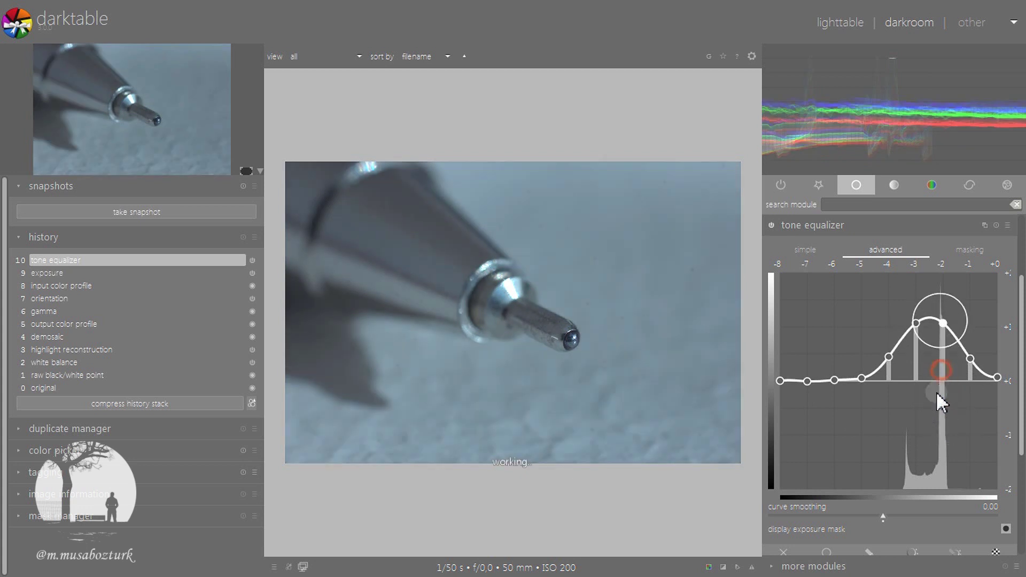
pyautogui.scroll(2, 967, 427)
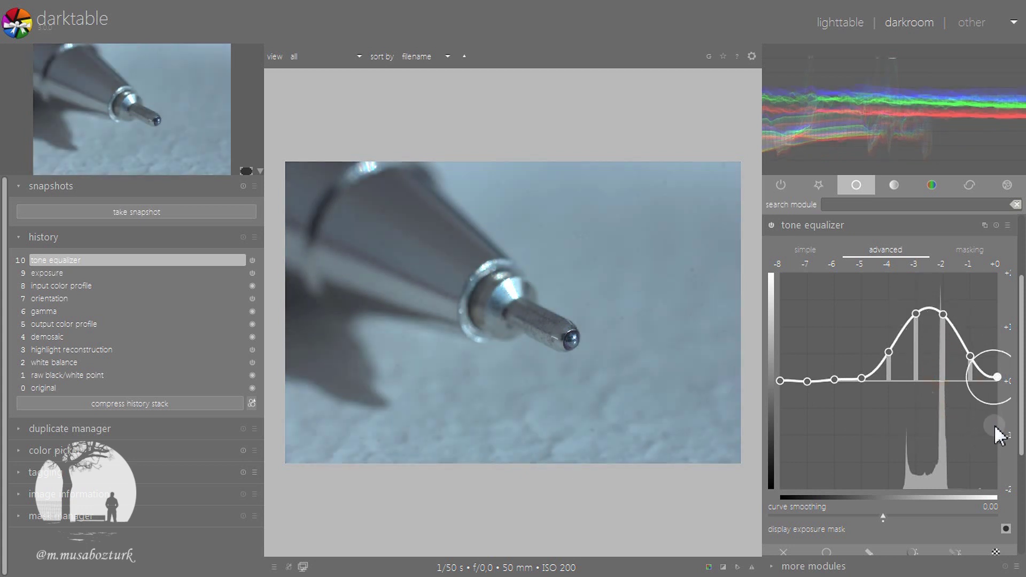
pyautogui.scroll(-3, 992, 428)
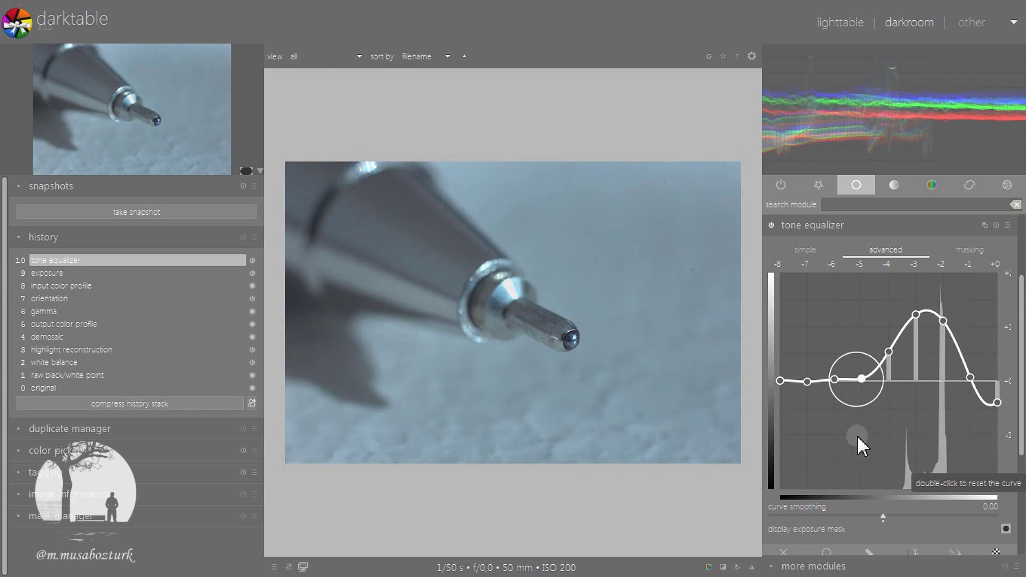
pyautogui.scroll(-2, 862, 447)
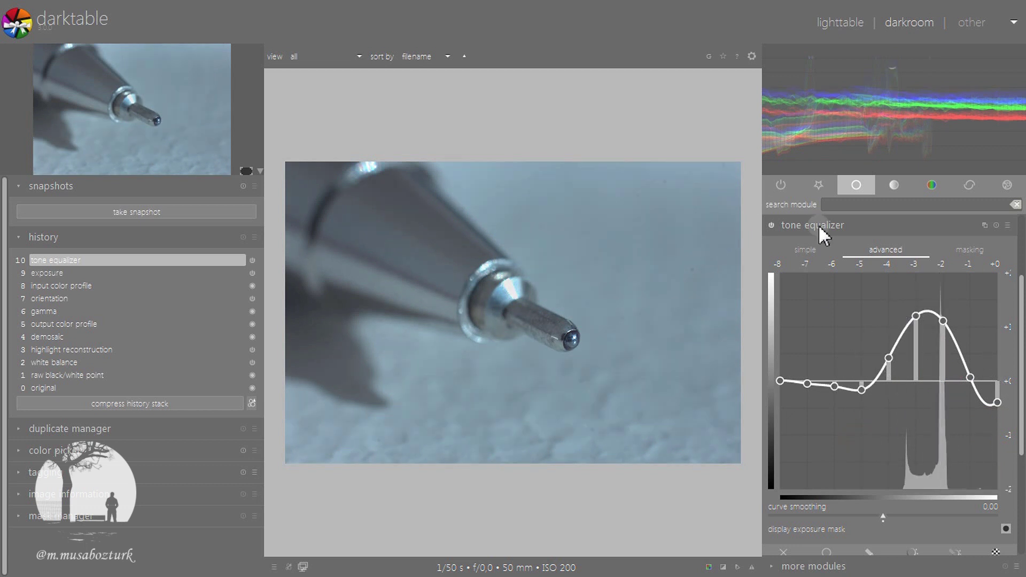
# - Apply the automatic correction of the basic adjustments module to the photo
pyautogui.click(826, 226)
pyautogui.click(814, 309)
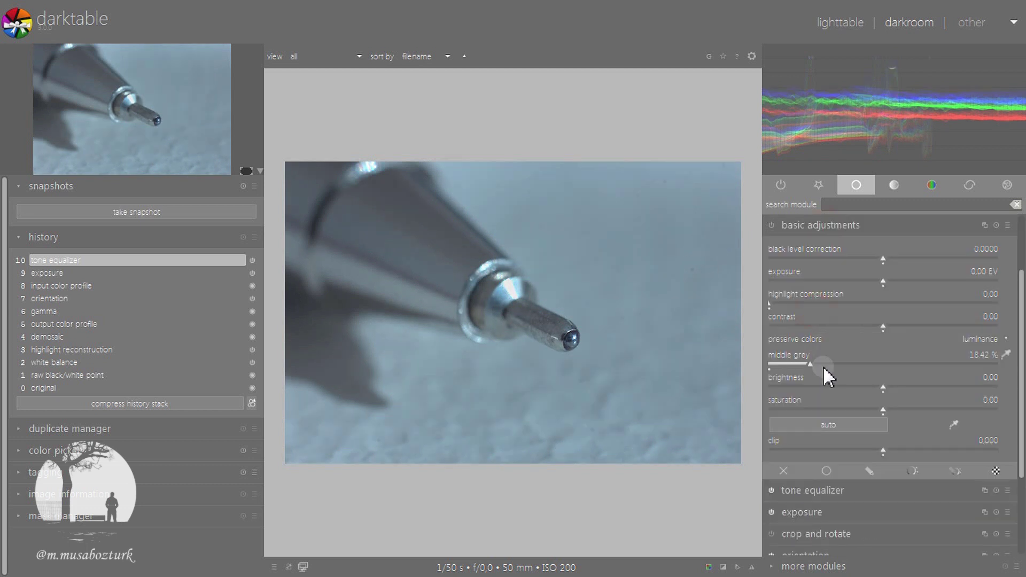
pyautogui.click(826, 424)
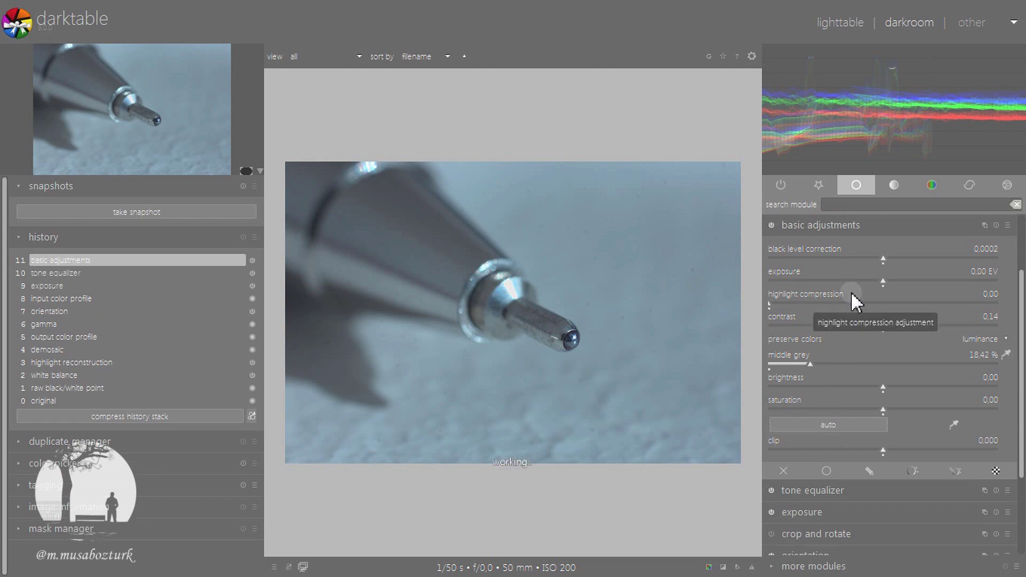
pyautogui.click(843, 225)
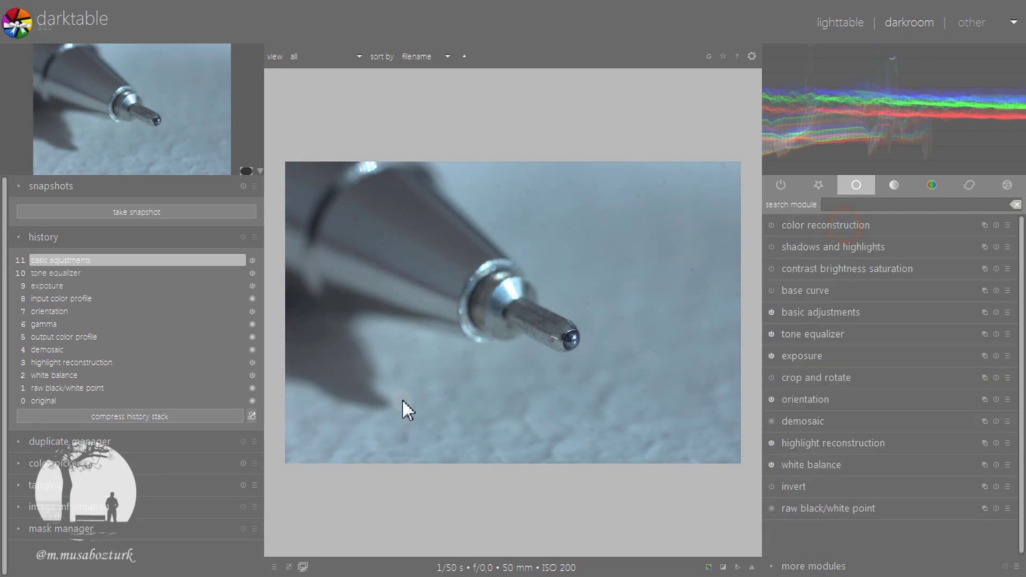
# - Set the white balance preset to spot so the colour is taken from the image area
pyautogui.click(826, 462)
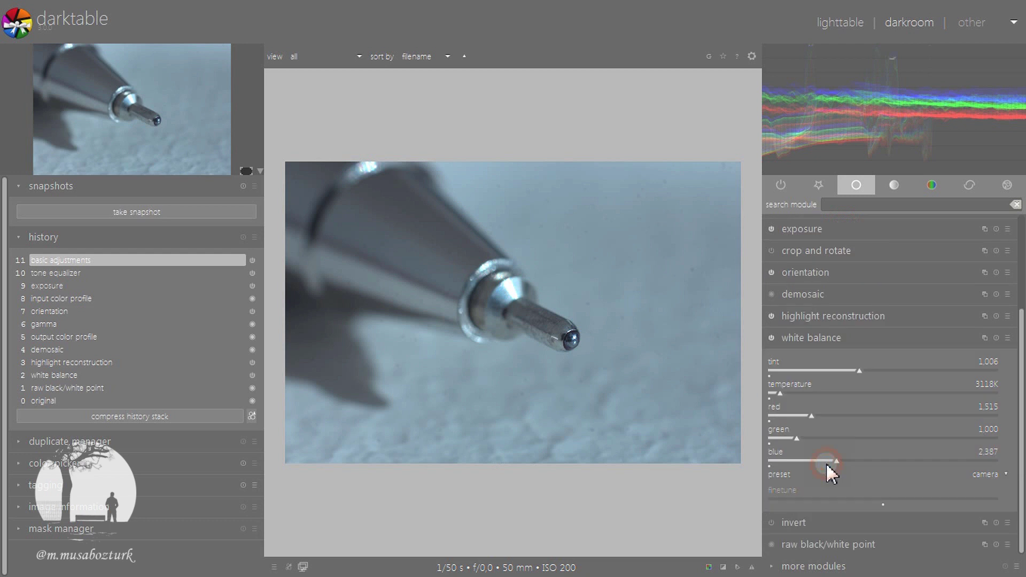
pyautogui.click(1008, 338)
pyautogui.click(997, 474)
pyautogui.click(988, 501)
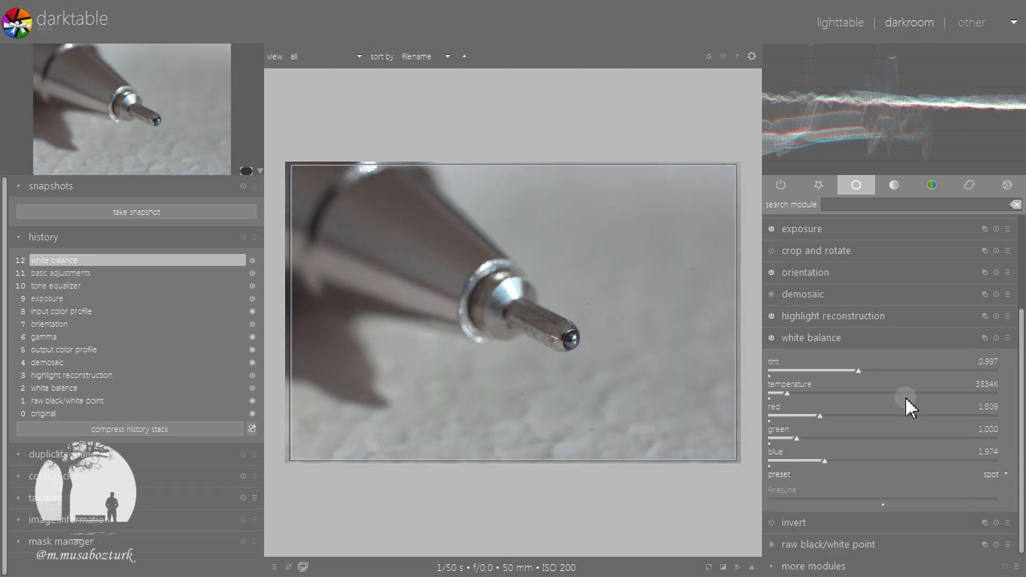
# - Enter a white balance temperature of 4000 K and a tint of 1, and lower the temperature slightly to about 3950 K
pyautogui.rightClick(985, 387)
pyautogui.write('4000')
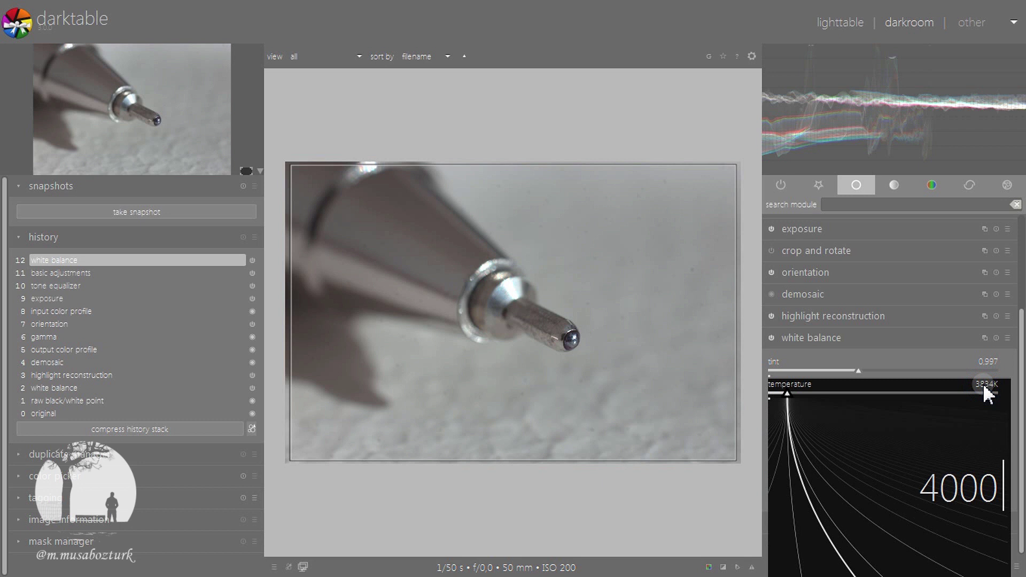
pyautogui.press('Return')
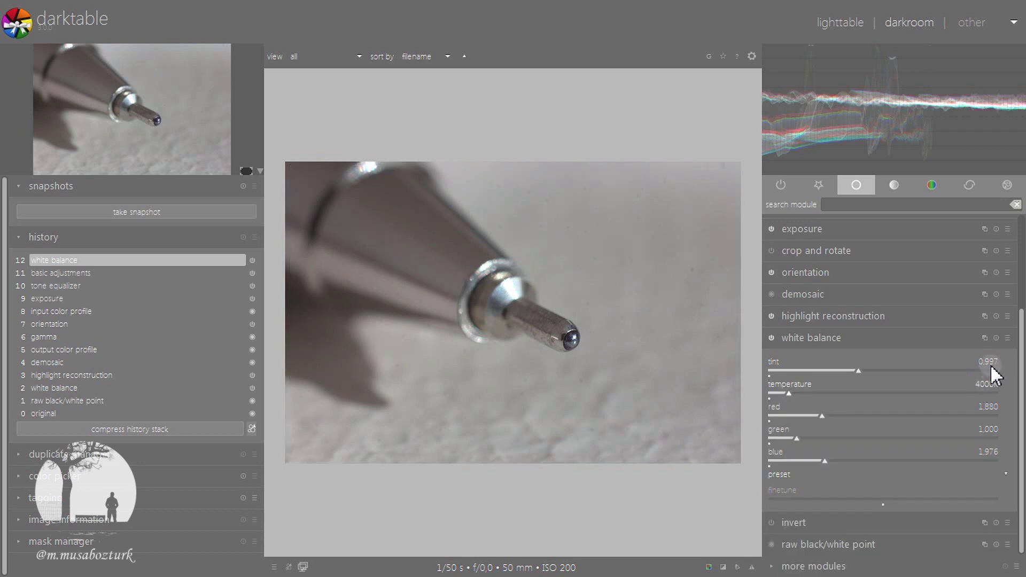
pyautogui.rightClick(992, 365)
pyautogui.write('1')
pyautogui.press('Return')
pyautogui.scroll(-9, 935, 393)
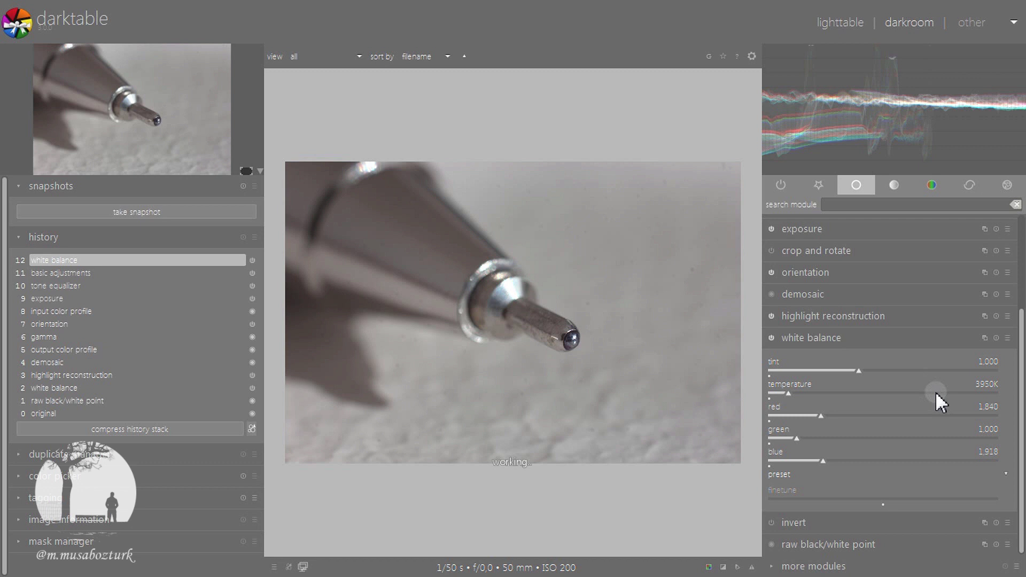
pyautogui.click(891, 339)
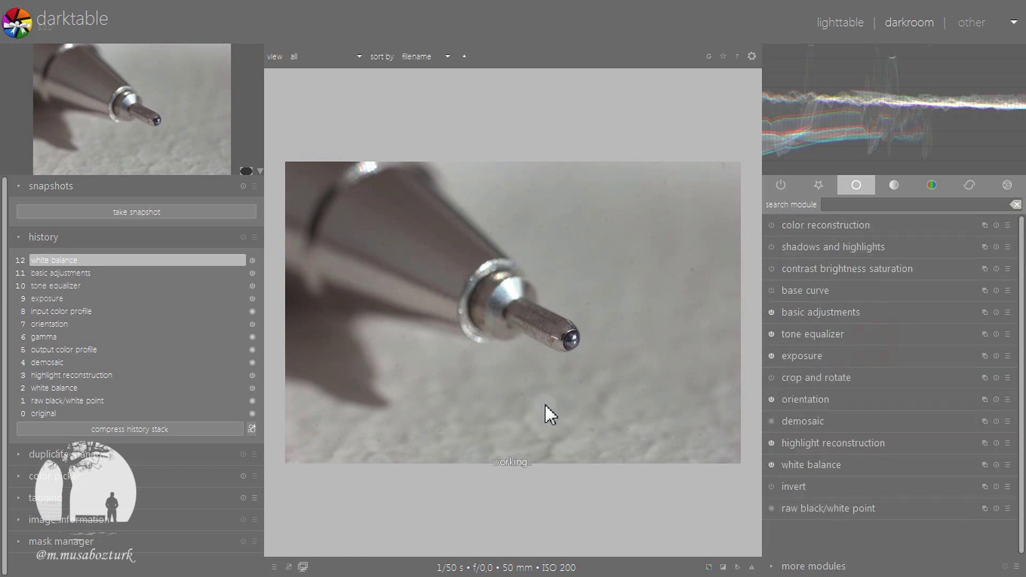
# - Apply the velvia module among the color modules with a strength of 50%
pyautogui.click(941, 188)
pyautogui.click(806, 318)
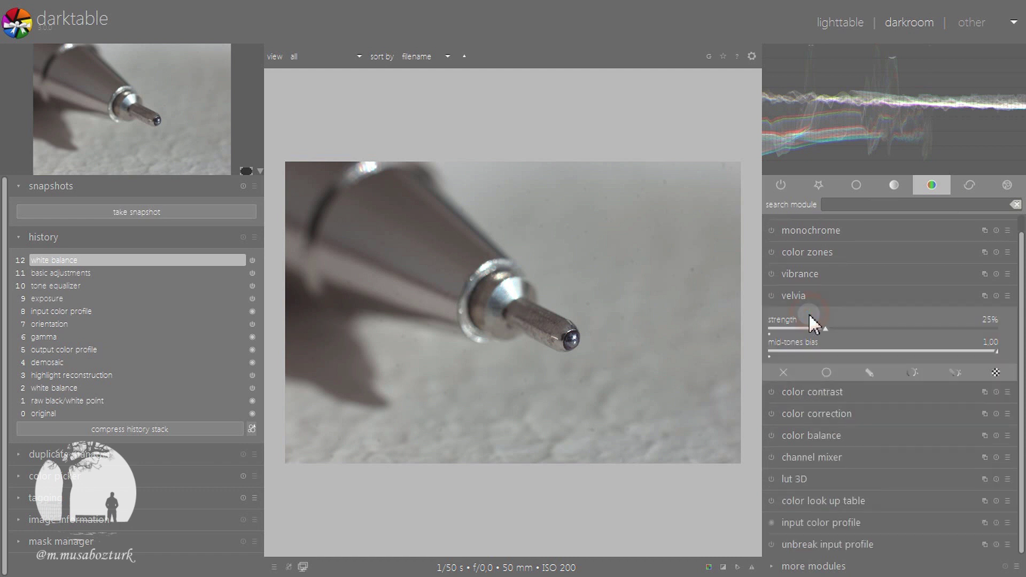
pyautogui.click(883, 327)
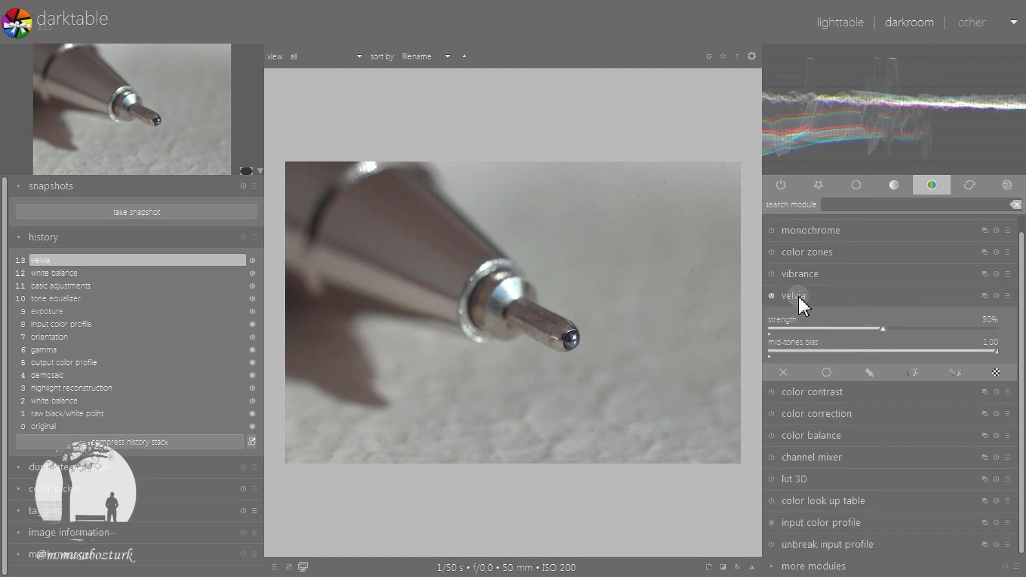
# - Apply the vibrance module with an amount of about 52%
pyautogui.click(810, 273)
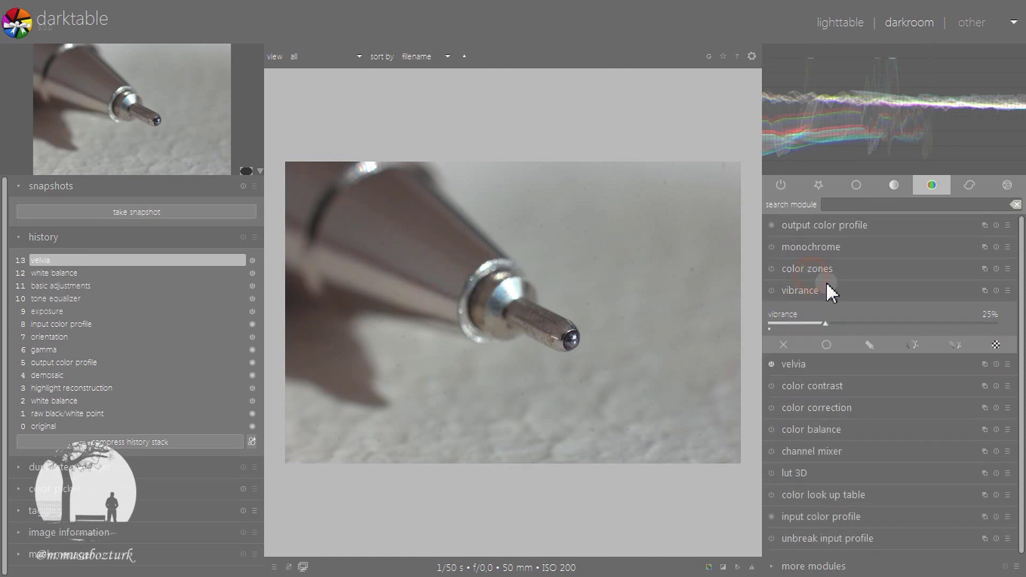
pyautogui.click(887, 319)
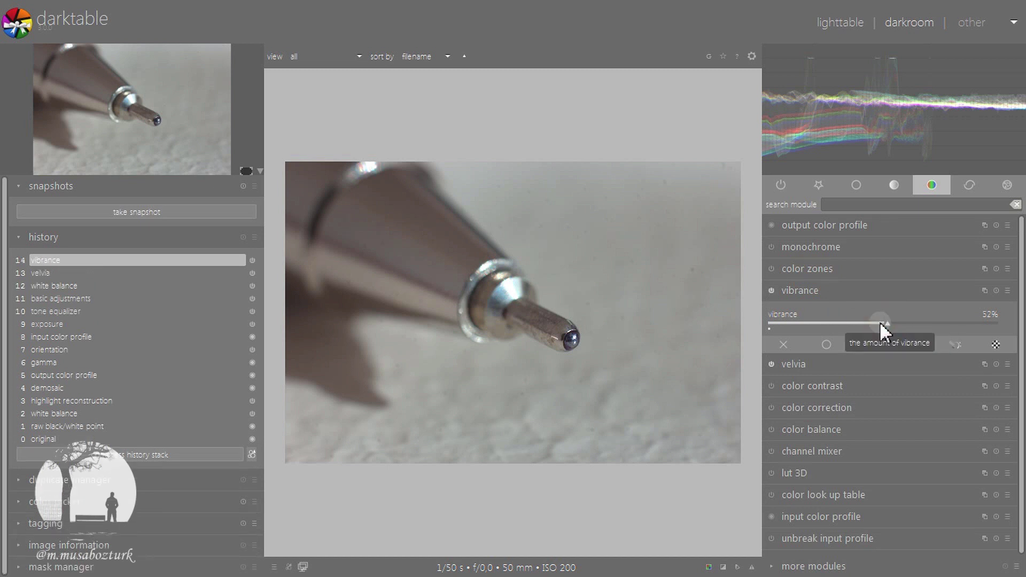
pyautogui.click(822, 290)
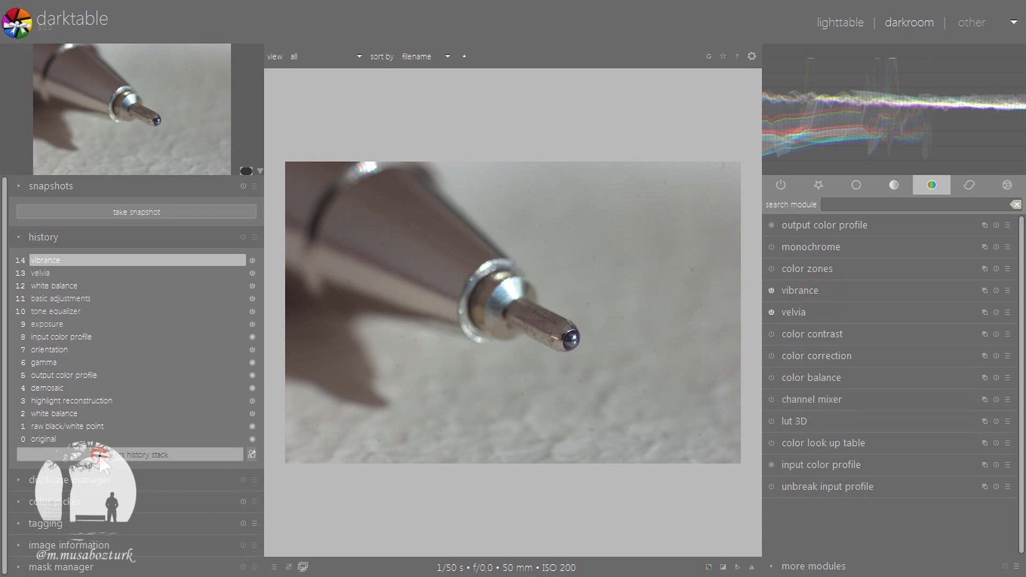
# - Compress the photo's history stack and return to the lighttable
pyautogui.click(136, 455)
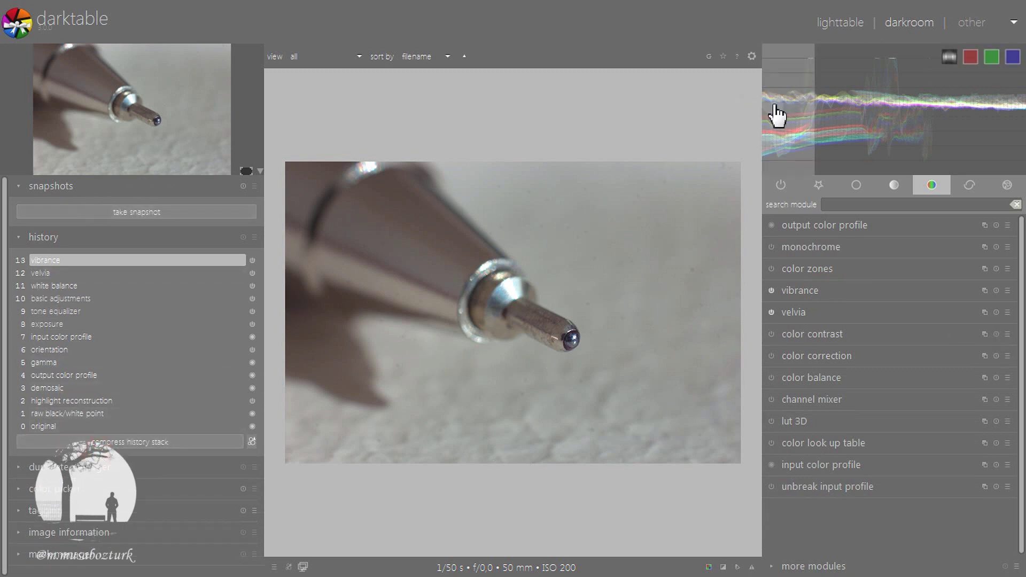
pyautogui.click(857, 42)
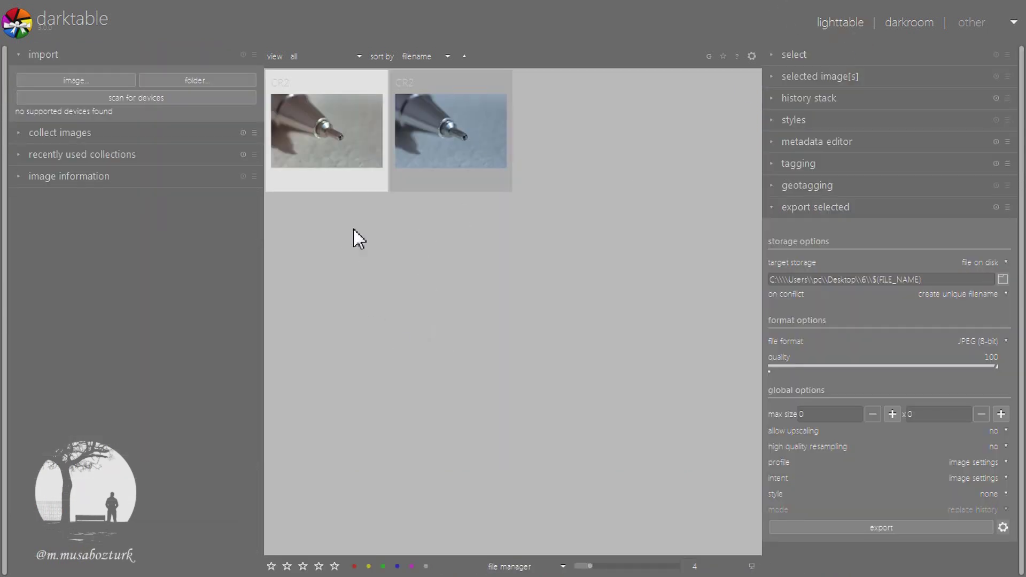
# - Selectively copy the edited photo's history, leaving out raw black/white point, highlight reconstruction, demosaic, output color profile, orientation and input color profile
pyautogui.click(825, 97)
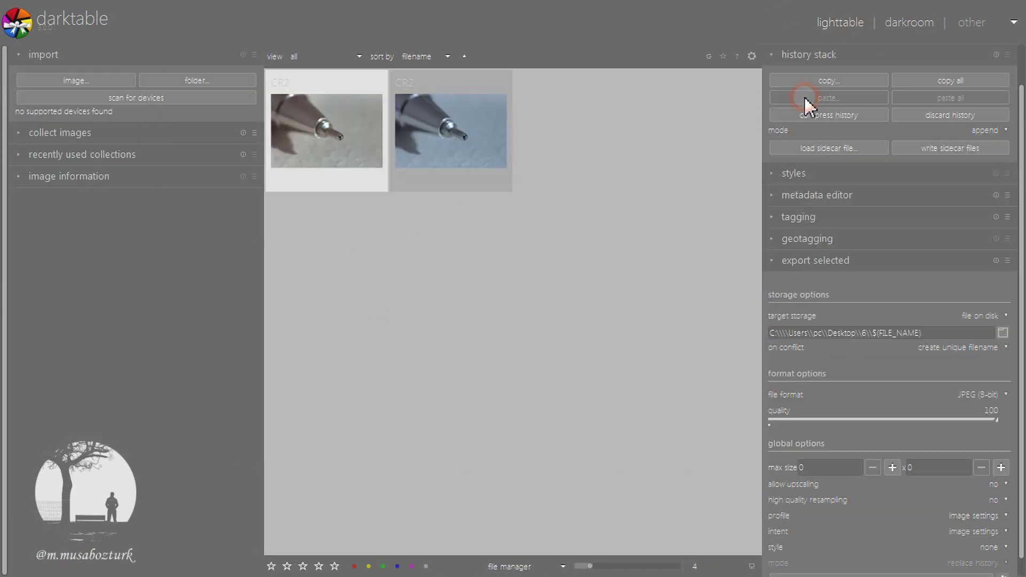
pyautogui.click(830, 80)
pyautogui.scroll(-1, 427, 294)
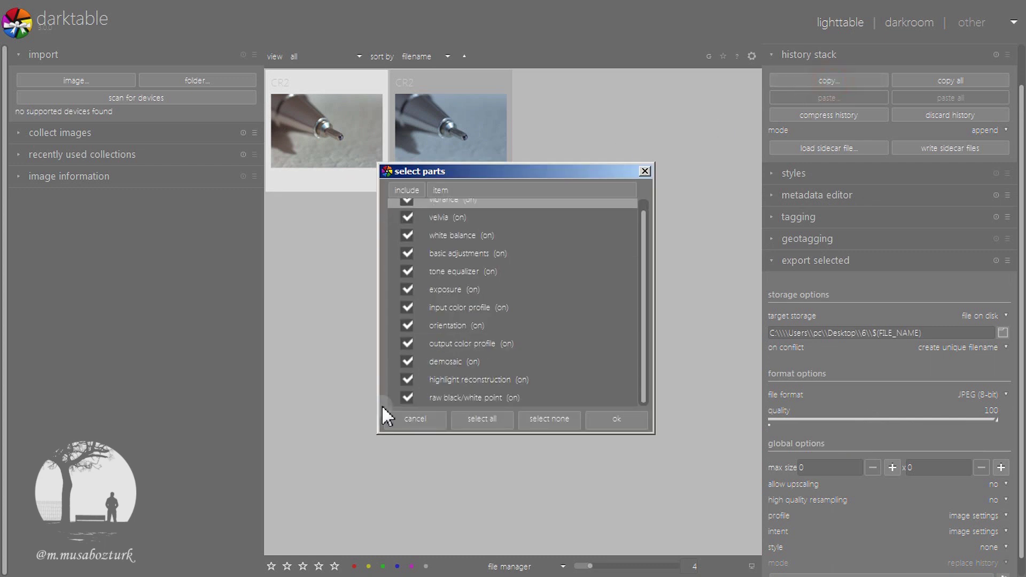
pyautogui.click(407, 397)
pyautogui.click(407, 380)
pyautogui.click(406, 362)
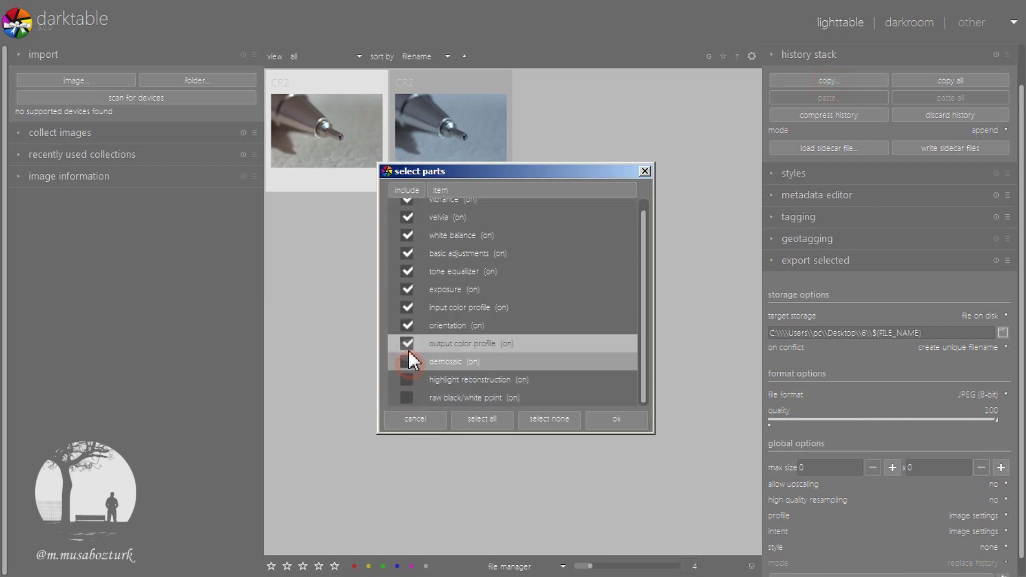
pyautogui.click(407, 343)
pyautogui.click(407, 325)
pyautogui.click(406, 308)
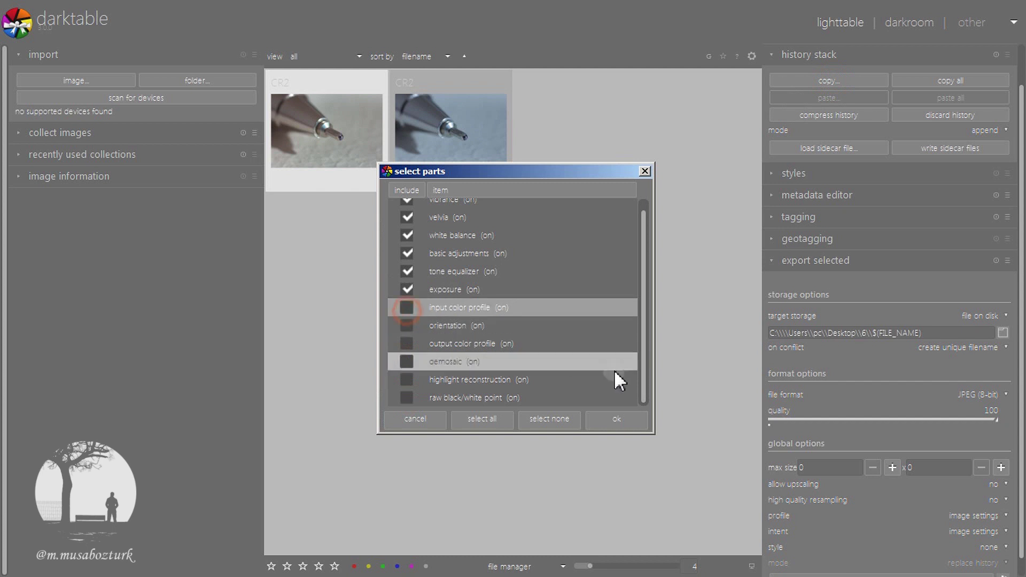
pyautogui.scroll(1, 484, 254)
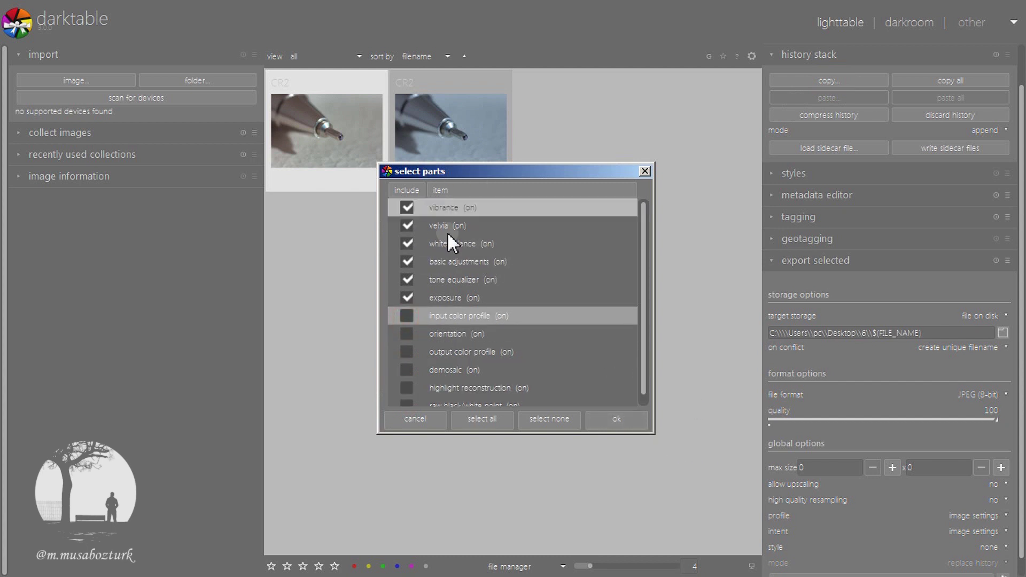
pyautogui.click(622, 419)
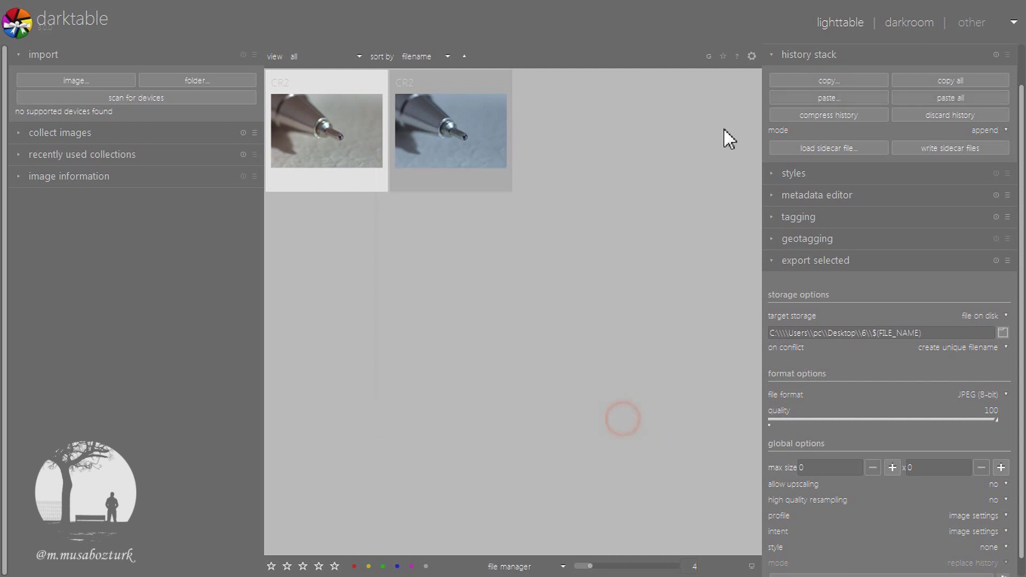
# - Selectively paste the copied history onto the second photo, keeping vibrance, velvia, white balance, basic adjustments, tone equalizer and exposure included
pyautogui.click(456, 127)
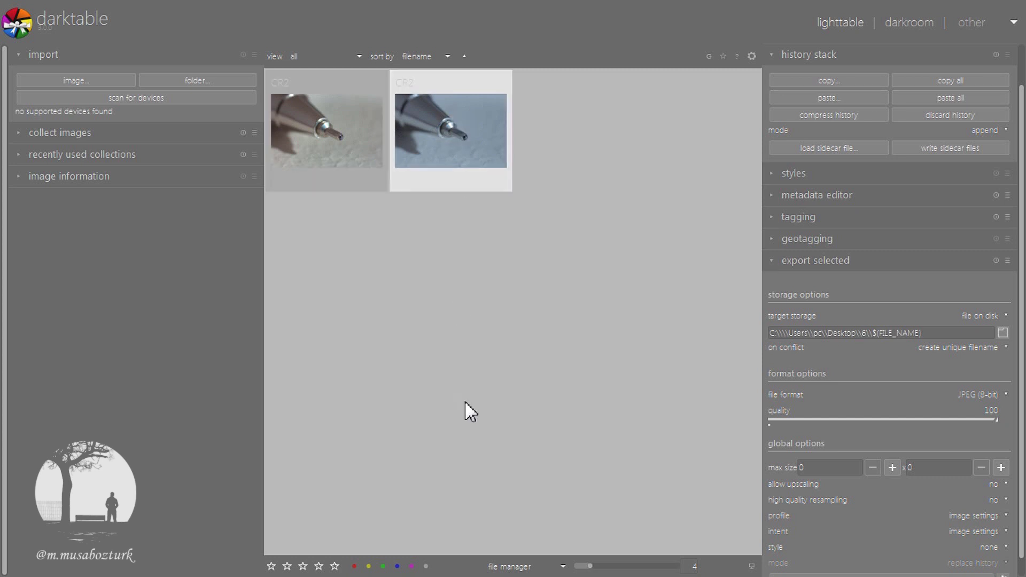
pyautogui.click(821, 96)
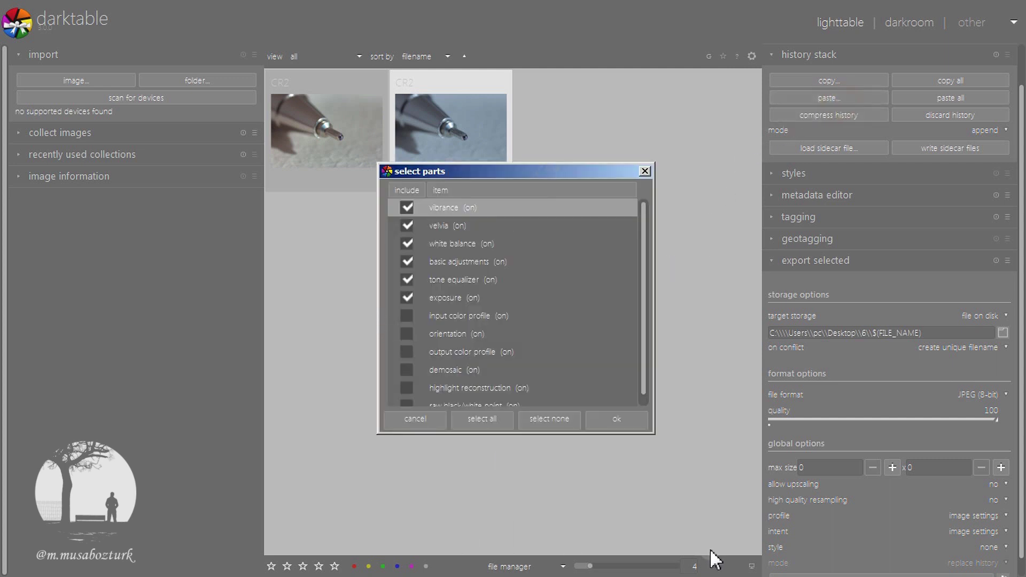
pyautogui.click(625, 425)
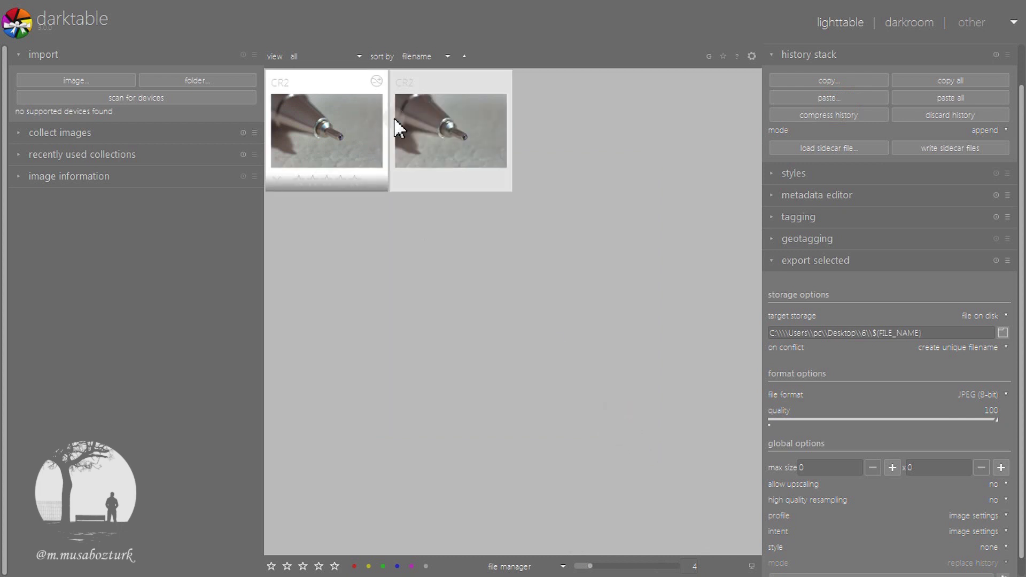
# - Open the first pen-tip photo in the darkroom with its ball point shown up close
pyautogui.click(326, 128)
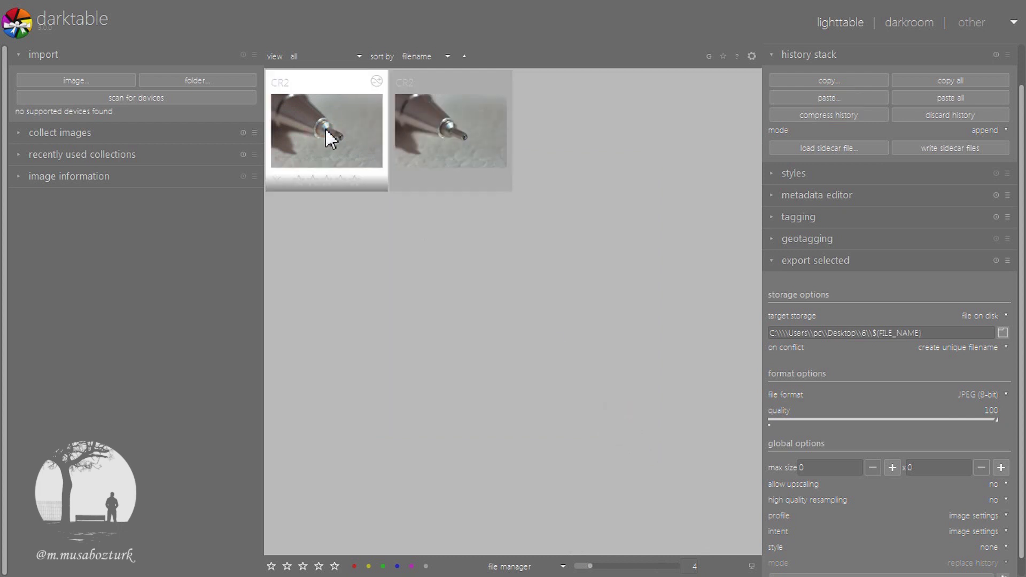
pyautogui.doubleClick(325, 129)
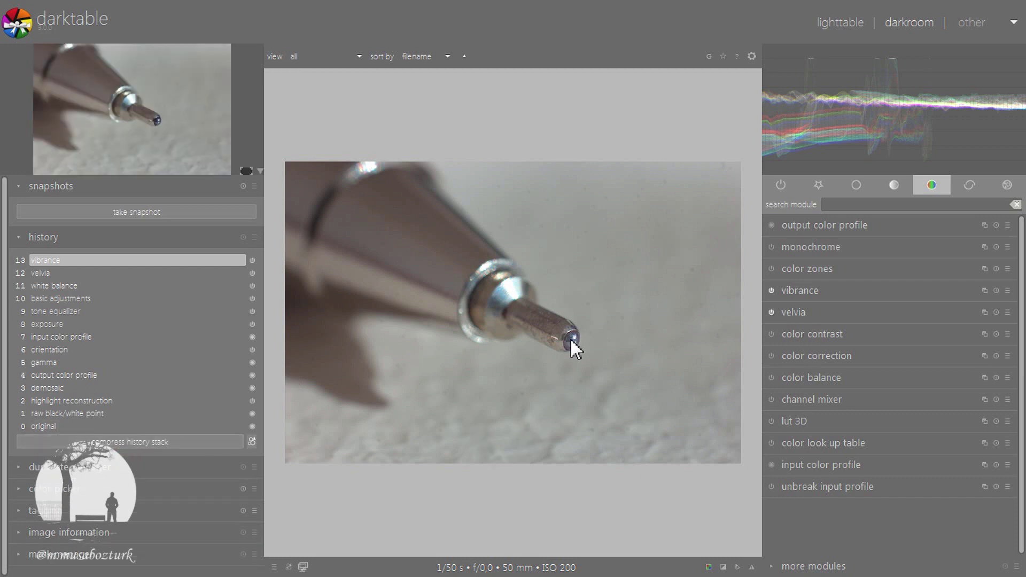
pyautogui.scroll(5, 569, 338)
pyautogui.scroll(3, 570, 337)
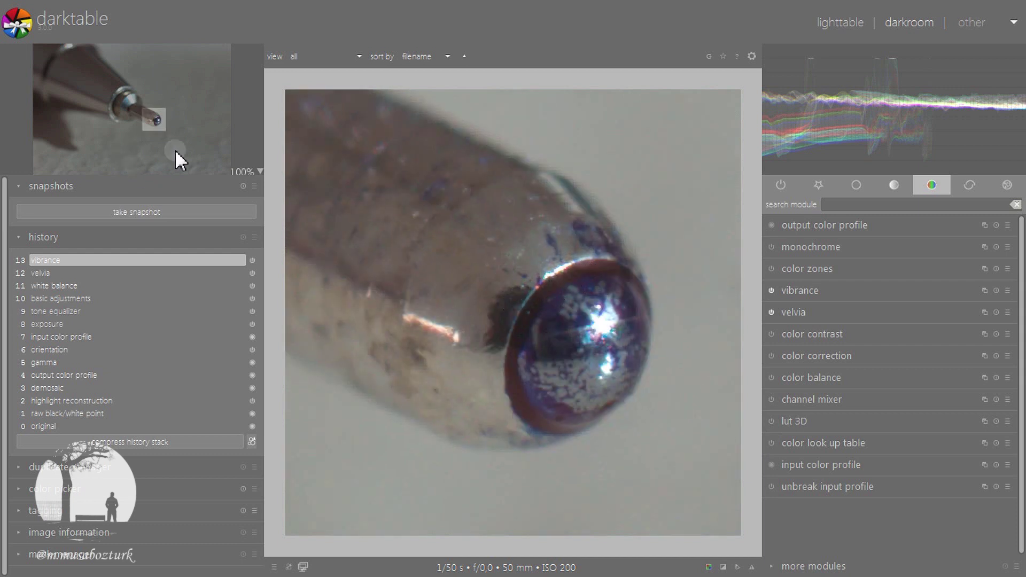
# - Examine the individual pixel colours along the rim of the pen's ball at 800% and 1600% magnification
pyautogui.click(243, 173)
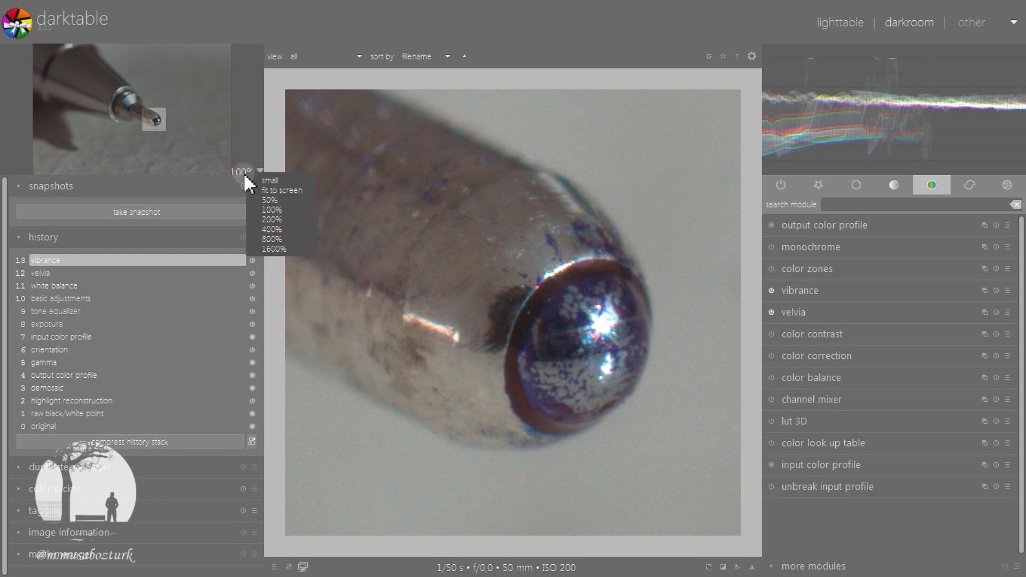
pyautogui.click(274, 240)
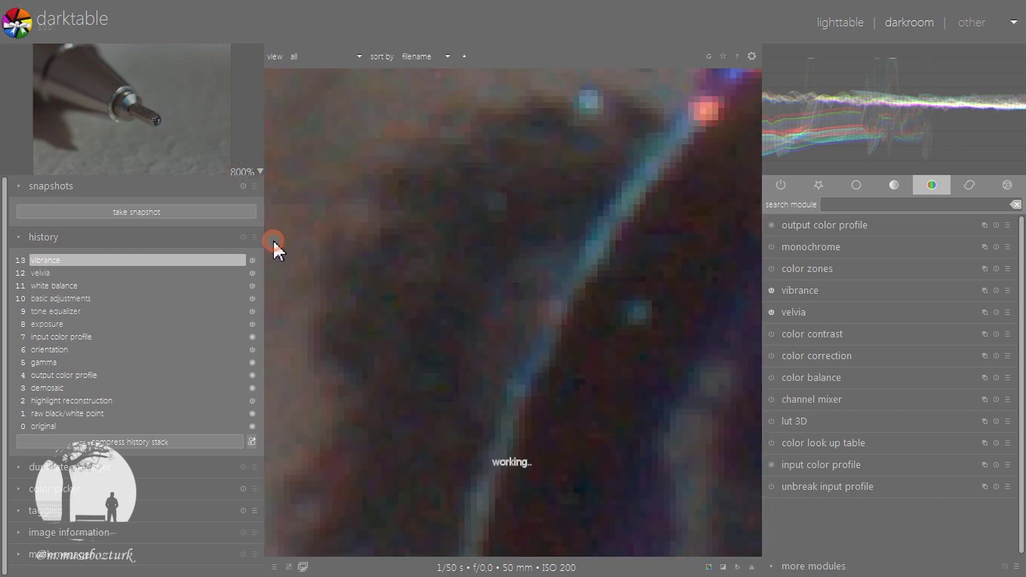
pyautogui.click(243, 174)
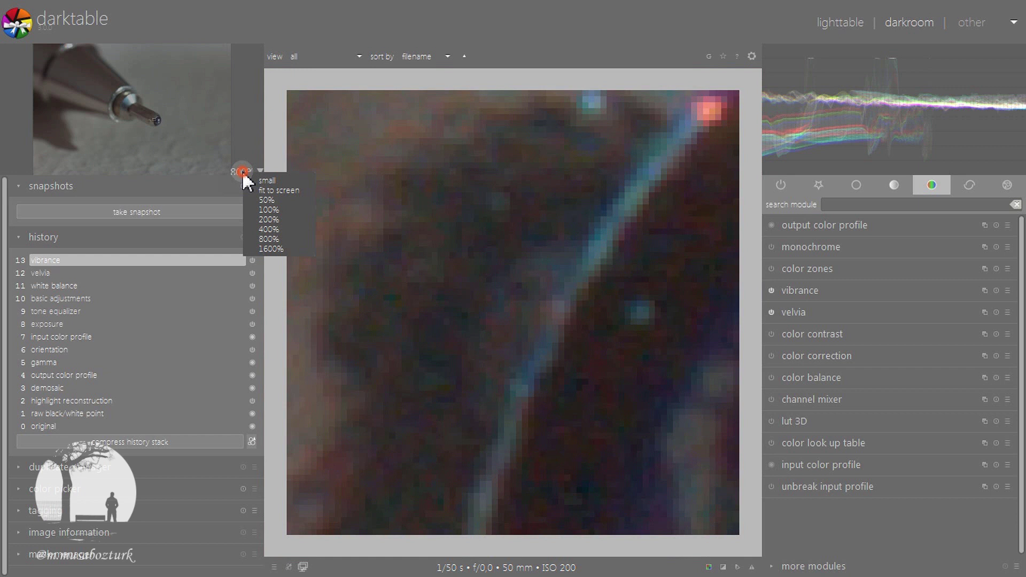
pyautogui.click(258, 246)
pyautogui.moveTo(650, 412); pyautogui.dragTo(386, 356)
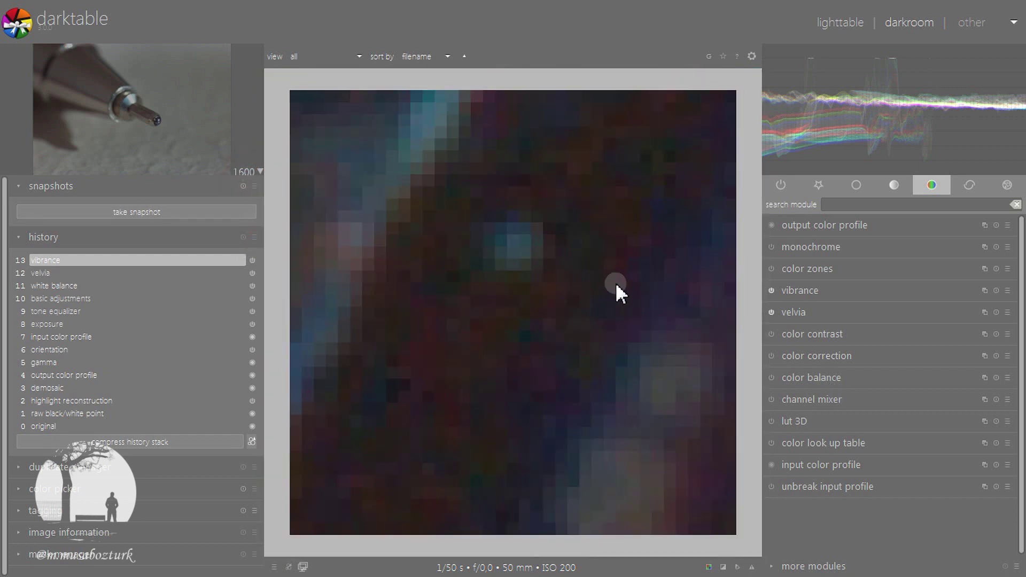
pyautogui.moveTo(404, 153); pyautogui.dragTo(410, 338)
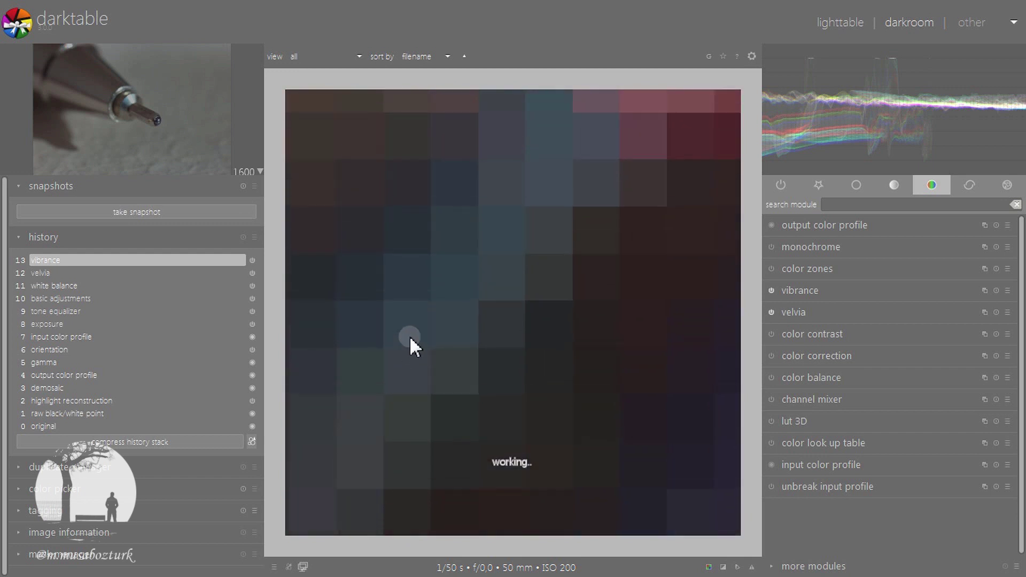
pyautogui.moveTo(589, 259); pyautogui.dragTo(697, 178)
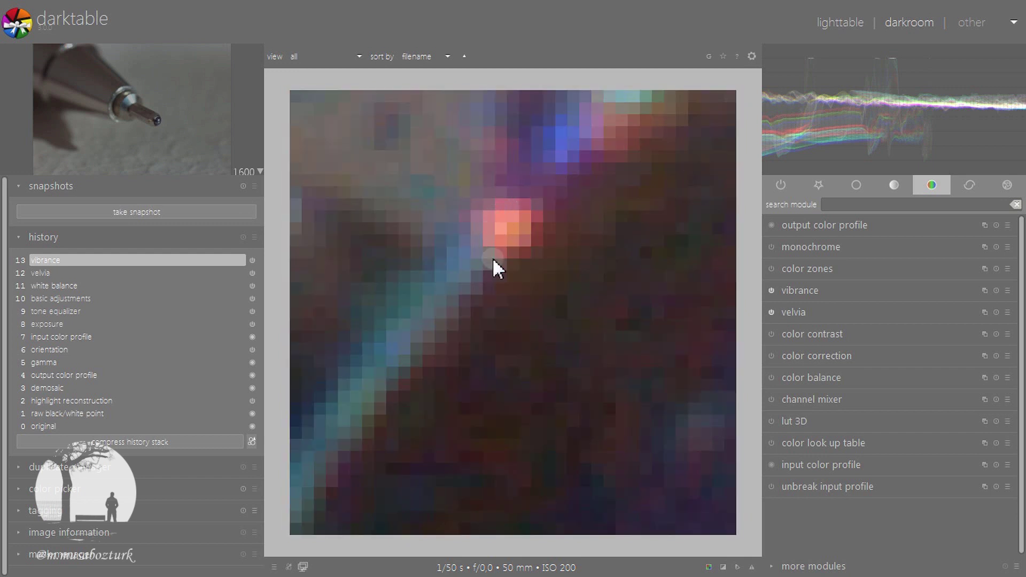
pyautogui.moveTo(538, 188); pyautogui.dragTo(456, 367)
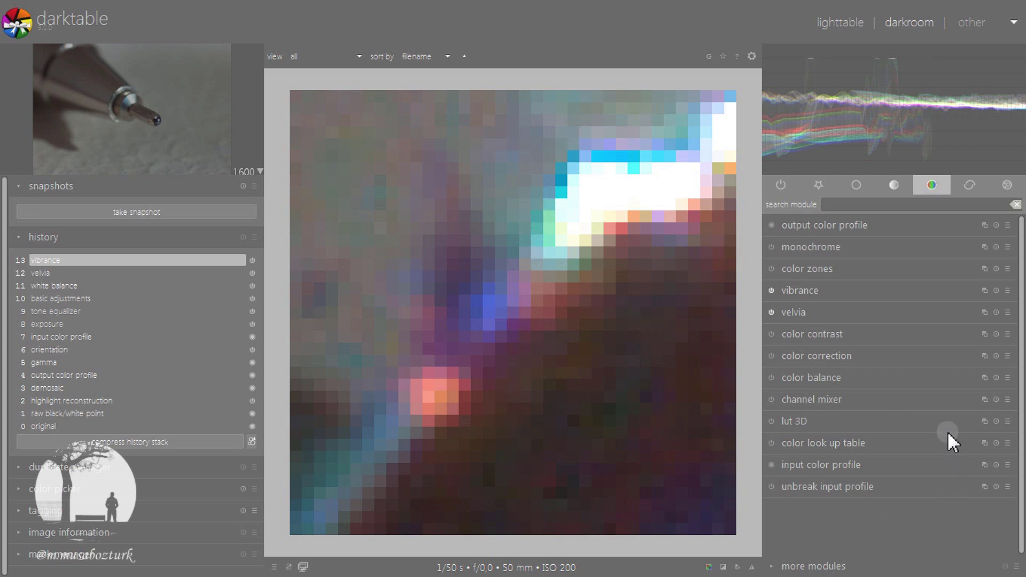
# - Try the AMaZE (slow) demosaic method with color smoothing set to five times
pyautogui.click(856, 185)
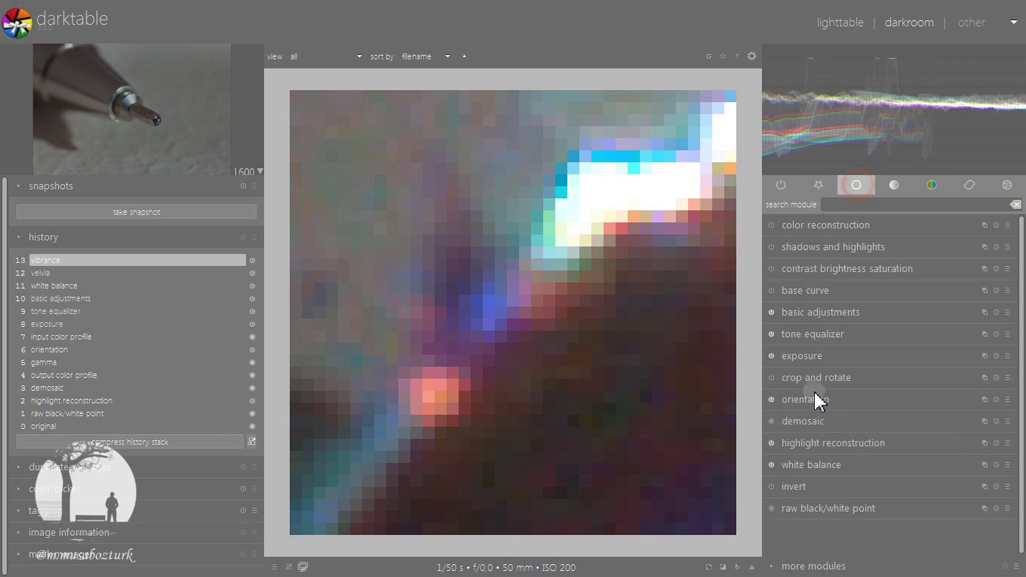
pyautogui.click(825, 423)
pyautogui.click(960, 415)
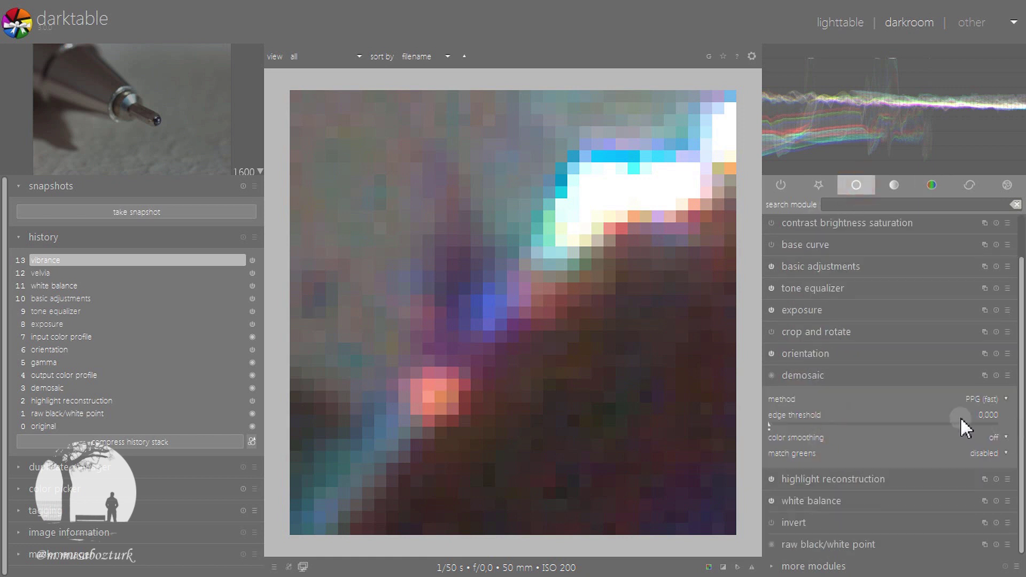
pyautogui.click(974, 412)
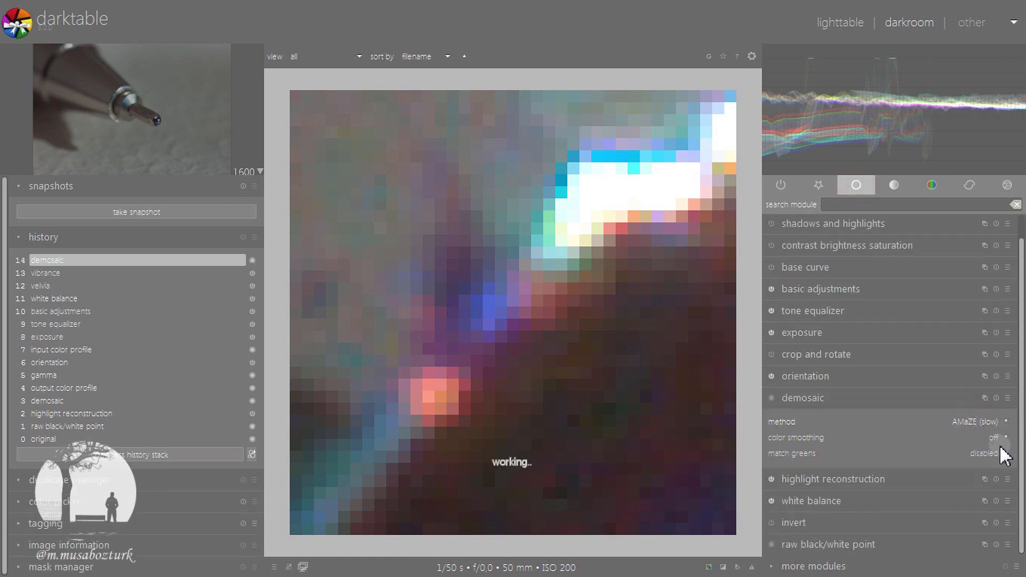
pyautogui.click(991, 438)
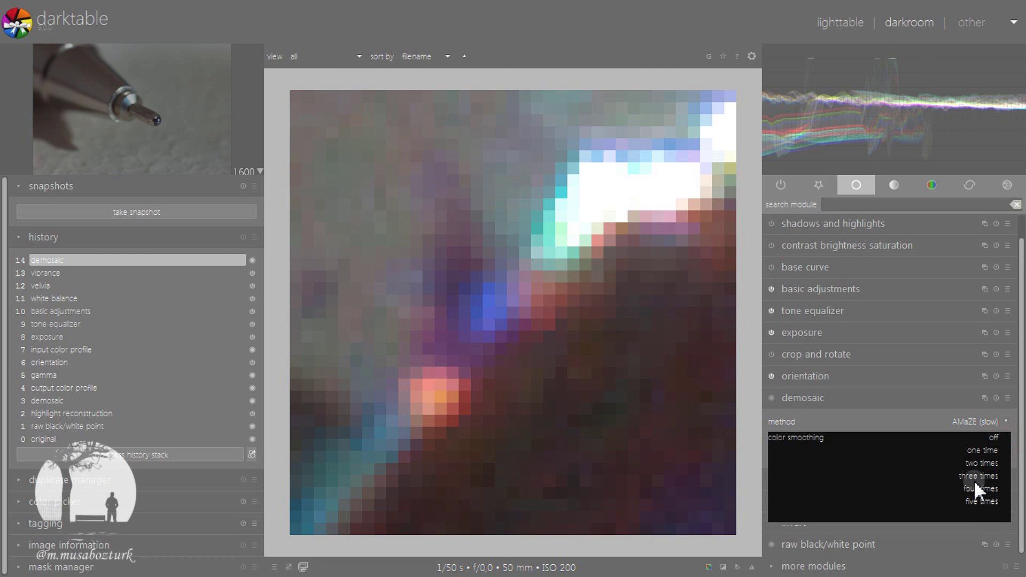
pyautogui.click(990, 438)
pyautogui.click(988, 518)
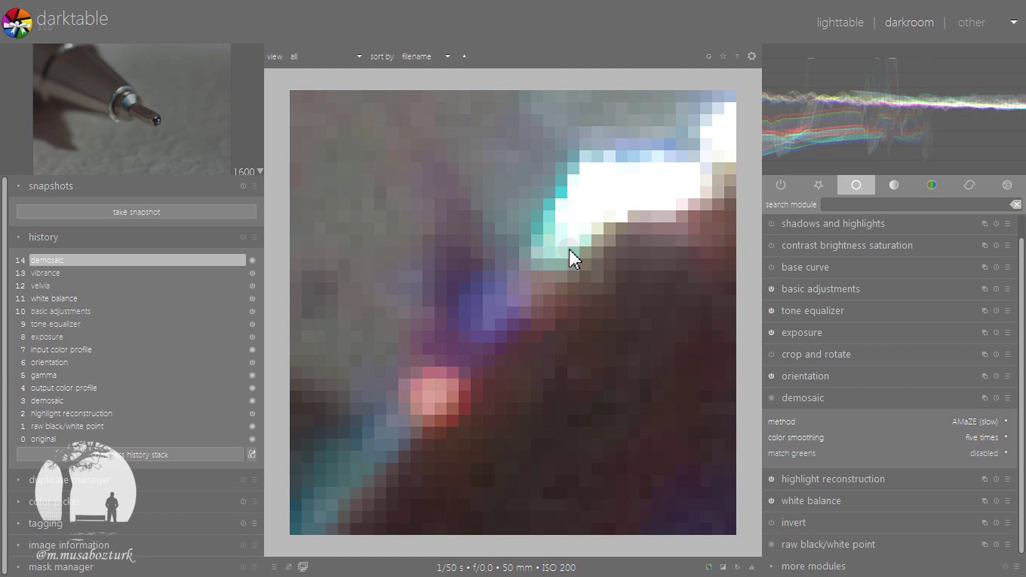
# - Compare the rim of the pen's ball at 800% before and after the demosaic change, using the history entries
pyautogui.scroll(-1, 489, 272)
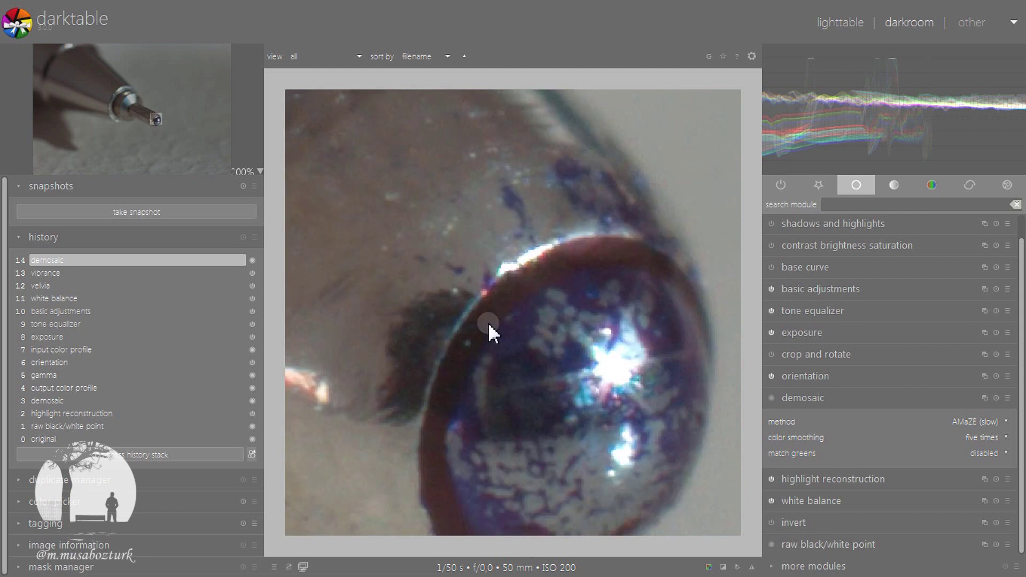
pyautogui.click(260, 172)
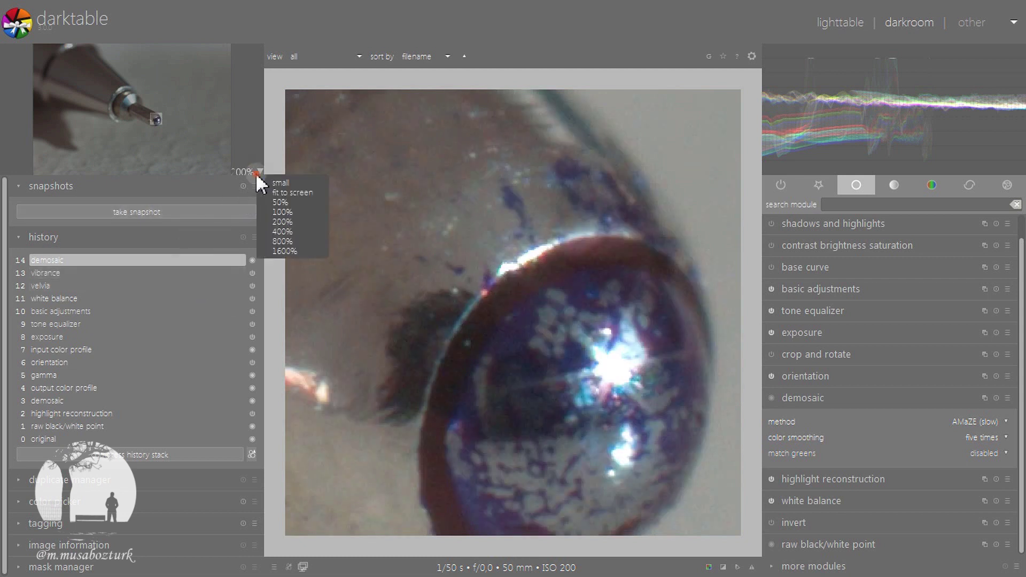
pyautogui.click(284, 241)
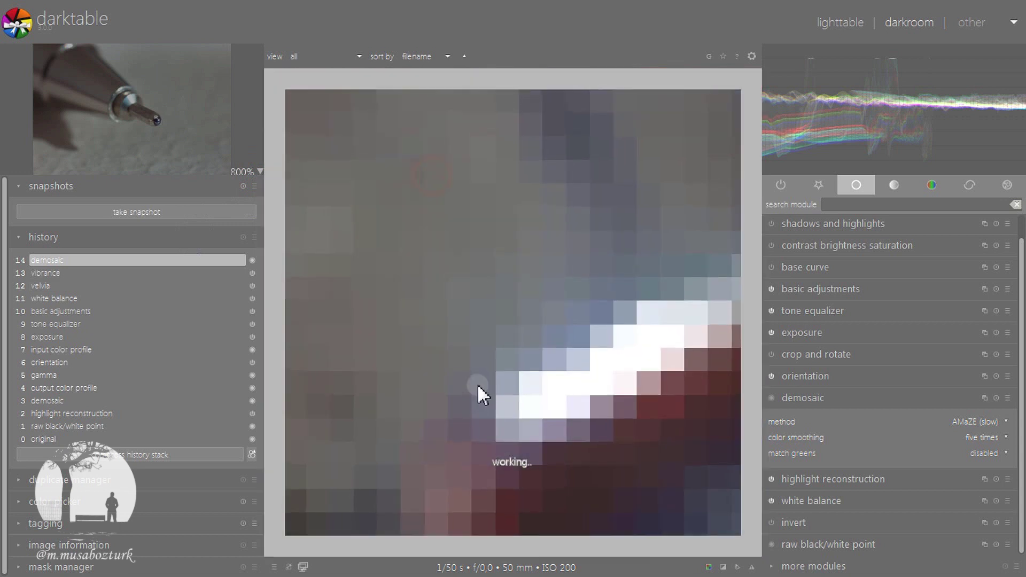
pyautogui.moveTo(534, 422); pyautogui.dragTo(530, 364)
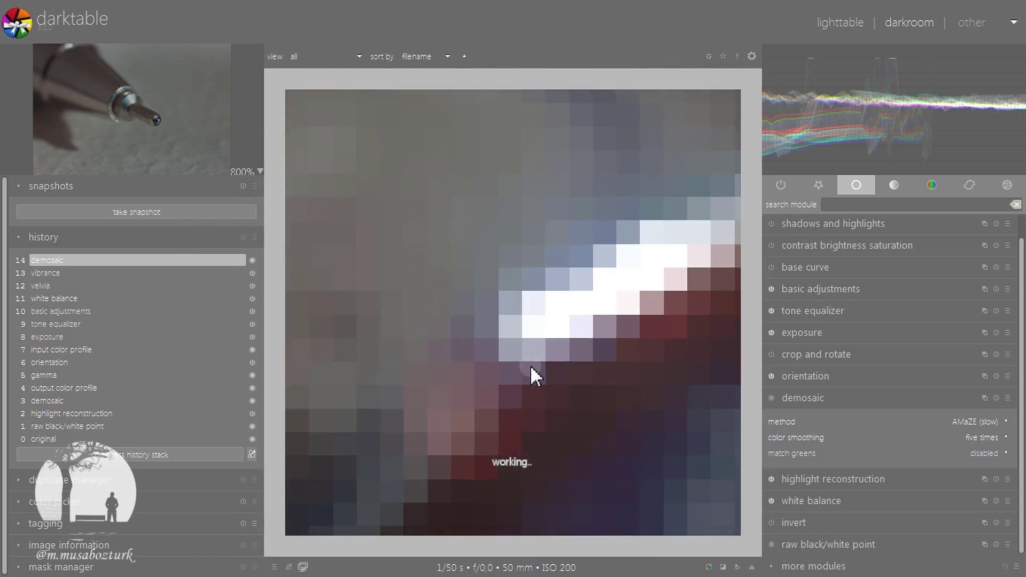
pyautogui.click(50, 272)
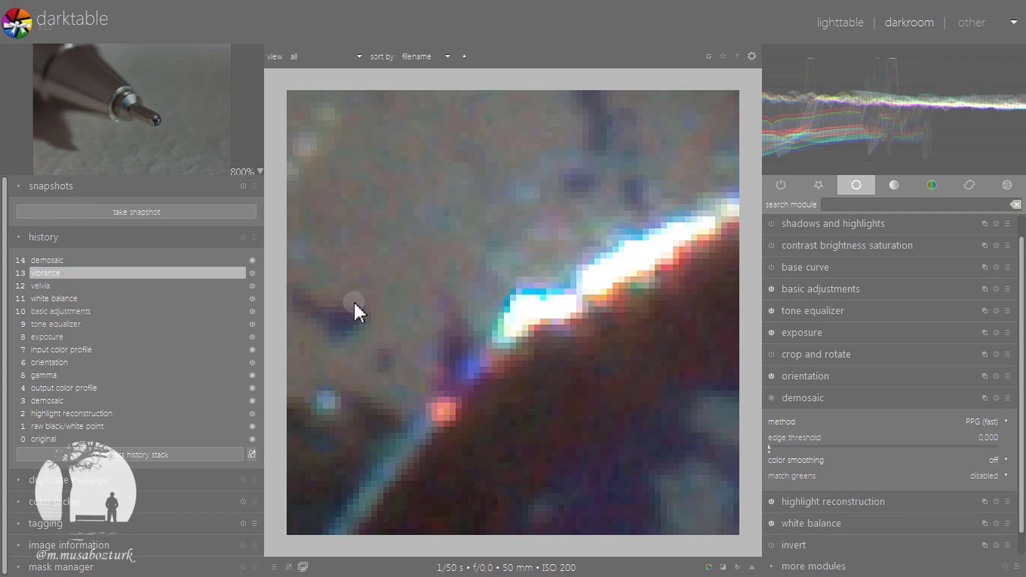
pyautogui.click(53, 260)
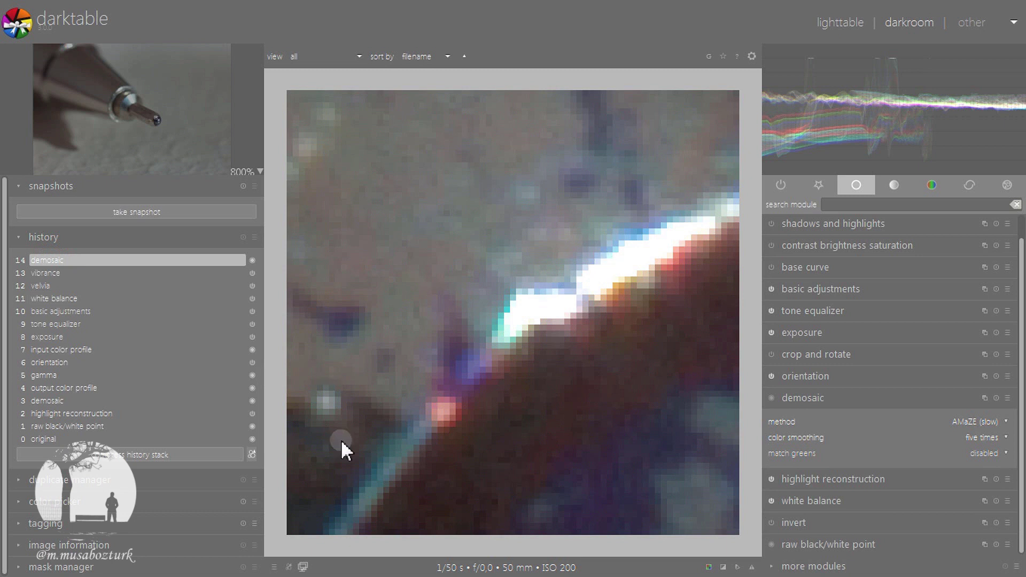
# - Discard the AMaZE demosaic edit and set demosaic to VNG4 with color smoothing five times
pyautogui.click(814, 392)
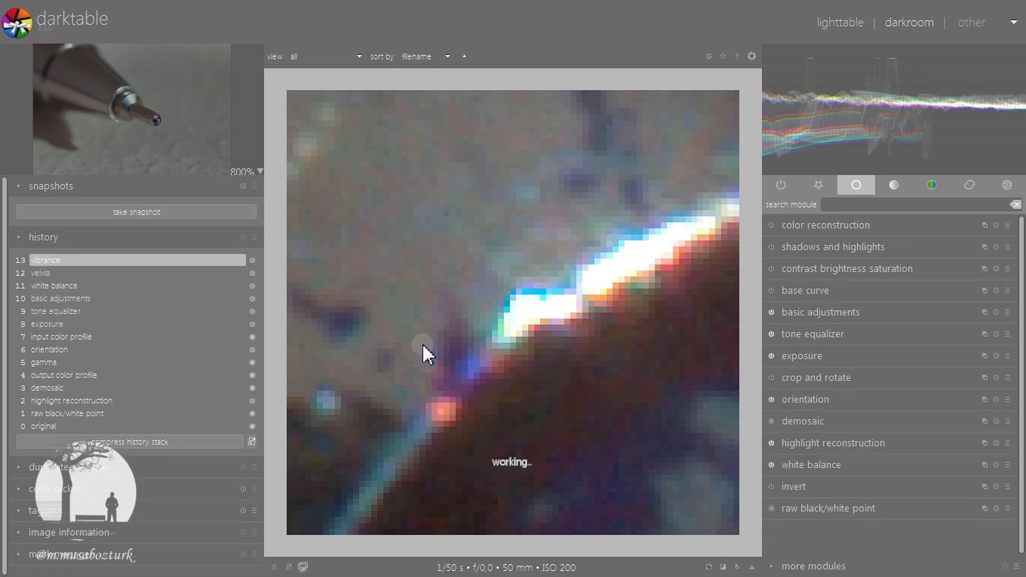
pyautogui.click(820, 427)
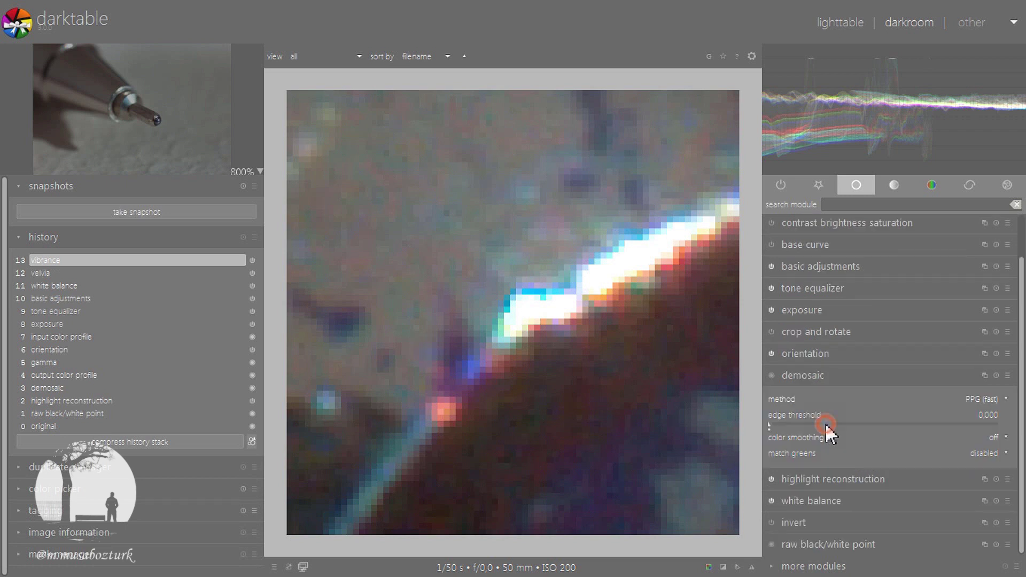
pyautogui.click(983, 400)
pyautogui.click(987, 425)
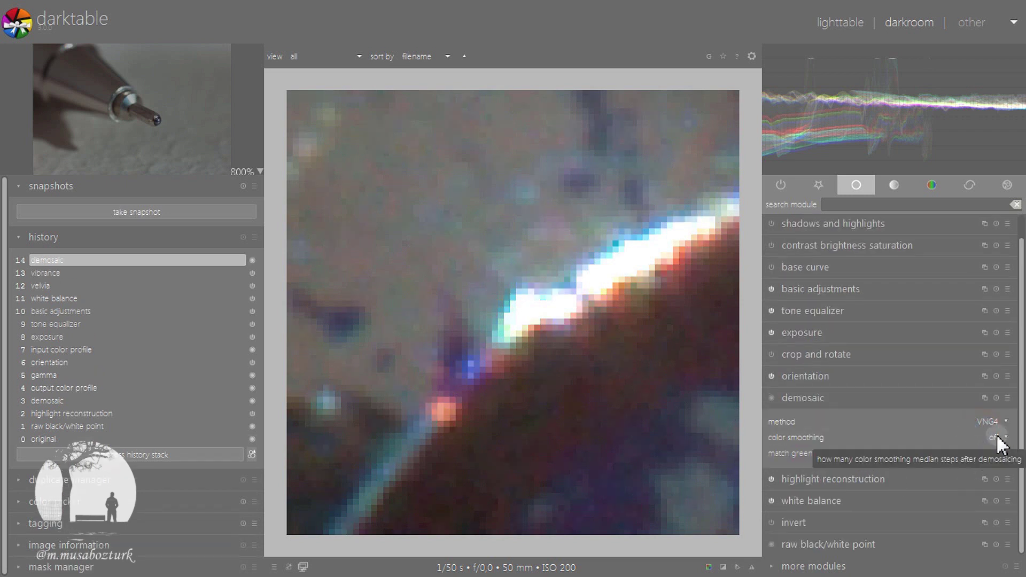
pyautogui.click(997, 437)
pyautogui.click(980, 502)
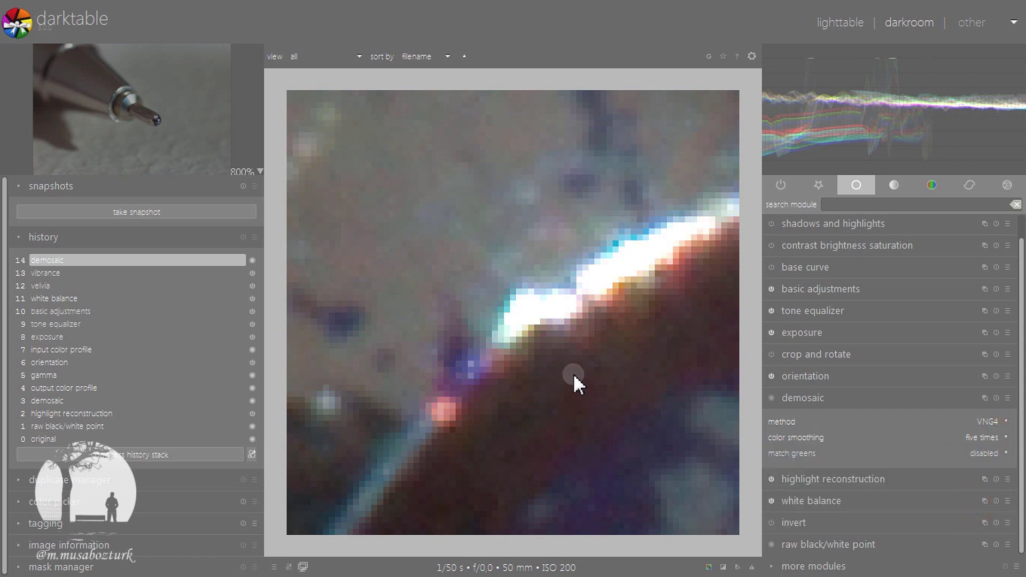
# - Compare the AMaZE and VNG4 demosaic methods on the ball's rim at up to 1600%, keeping VNG4 selected
pyautogui.click(247, 171)
pyautogui.click(273, 245)
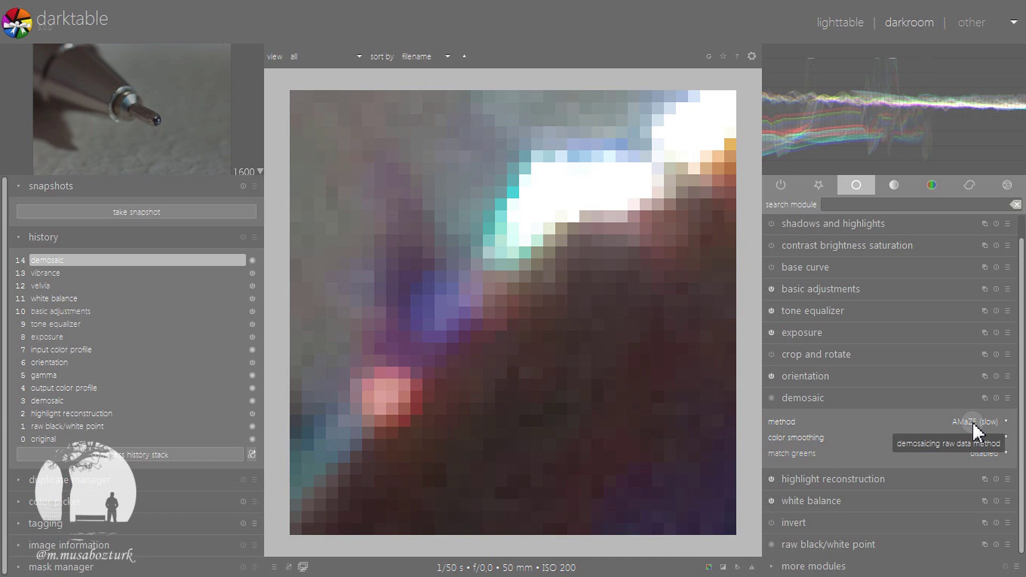
pyautogui.scroll(-1, 974, 428)
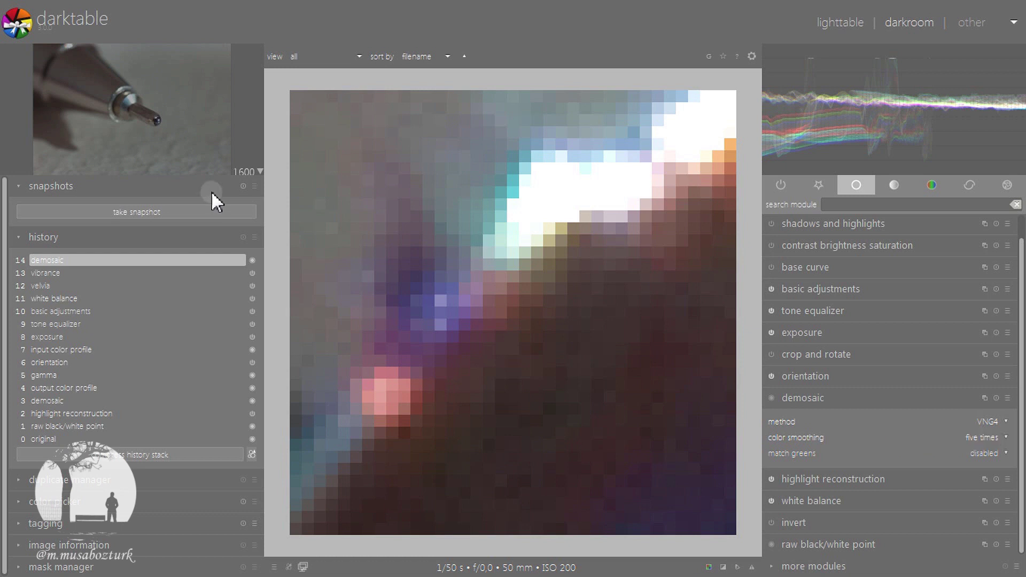
pyautogui.scroll(-3, 487, 255)
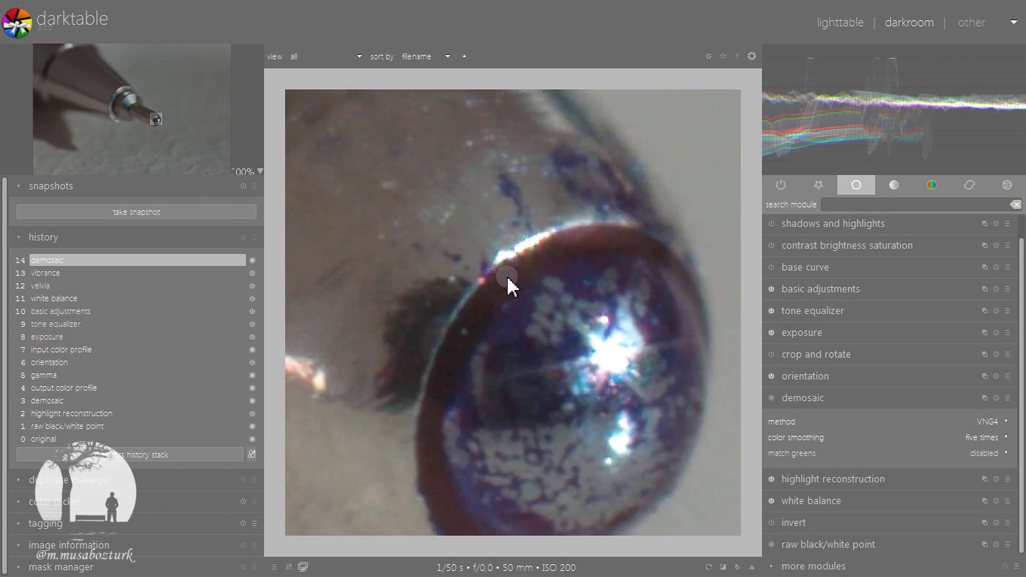
pyautogui.click(255, 171)
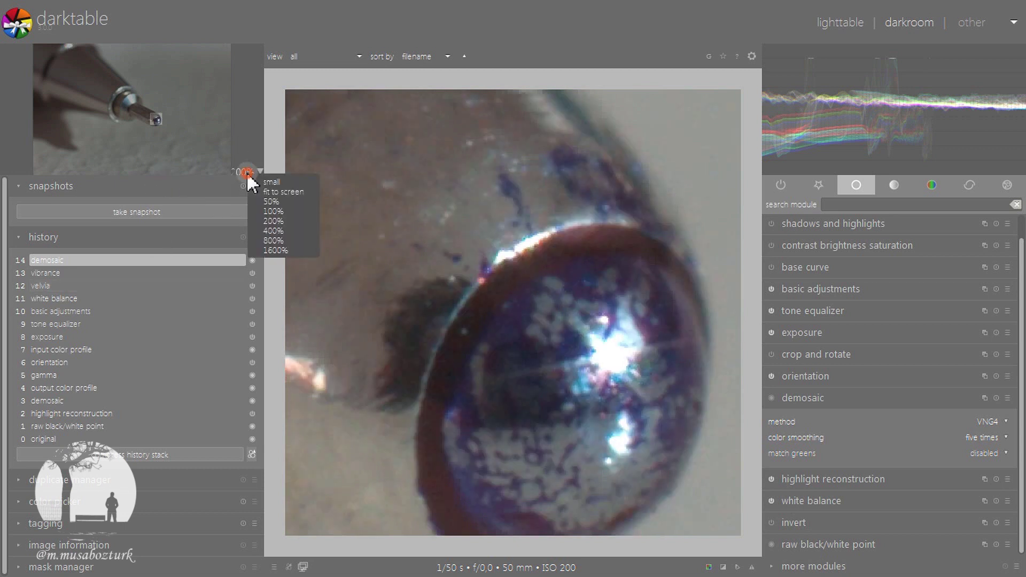
pyautogui.click(279, 240)
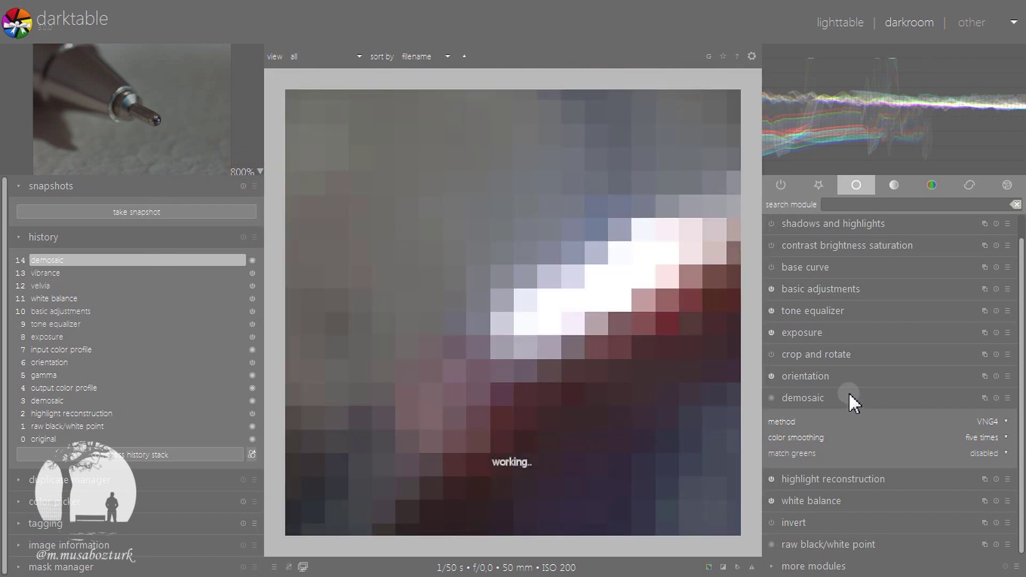
pyautogui.click(849, 395)
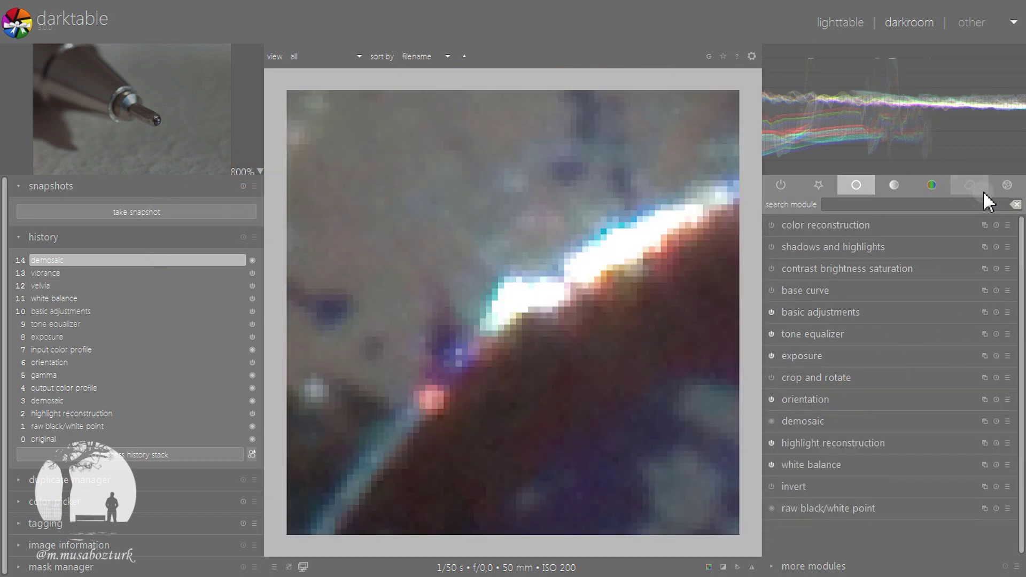
# - Smooth the colour noise in the contrast equalizer by raising the chroma noise-reduction curve, strongest towards the fine details
pyautogui.click(972, 186)
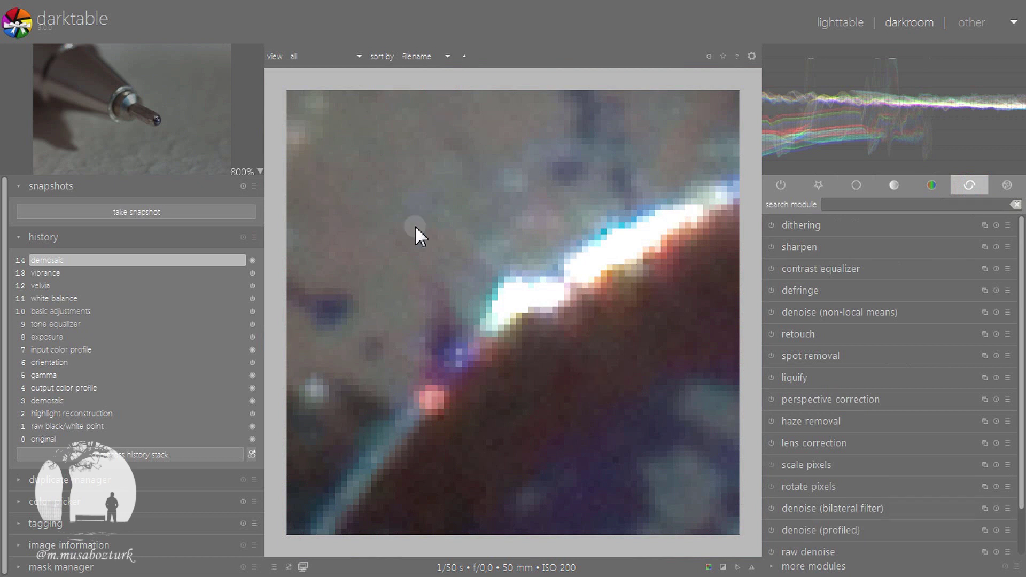
pyautogui.moveTo(415, 225); pyautogui.dragTo(448, 222)
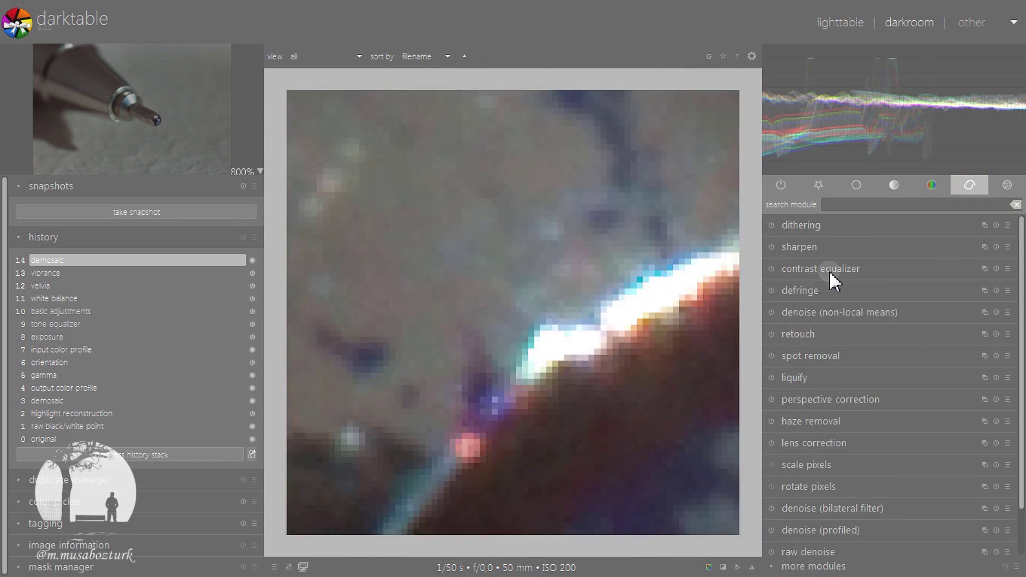
pyautogui.click(832, 269)
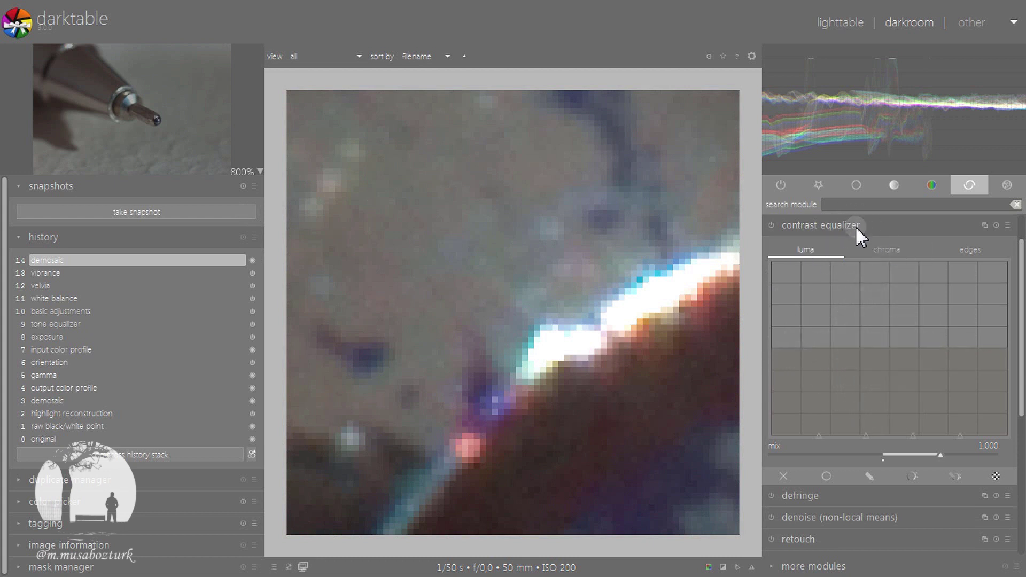
pyautogui.click(900, 252)
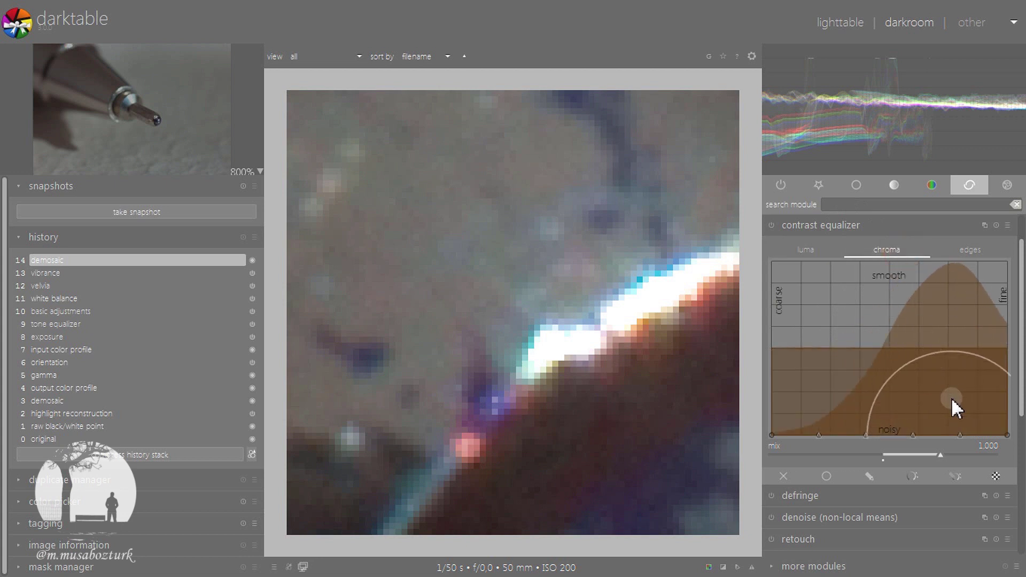
pyautogui.moveTo(950, 405); pyautogui.dragTo(950, 341)
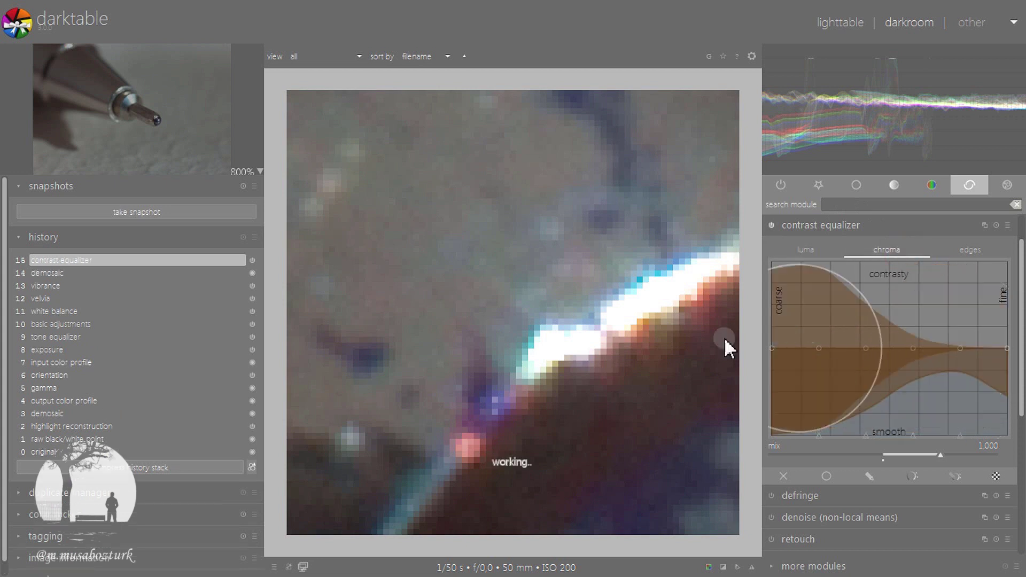
pyautogui.moveTo(562, 448); pyautogui.dragTo(541, 389)
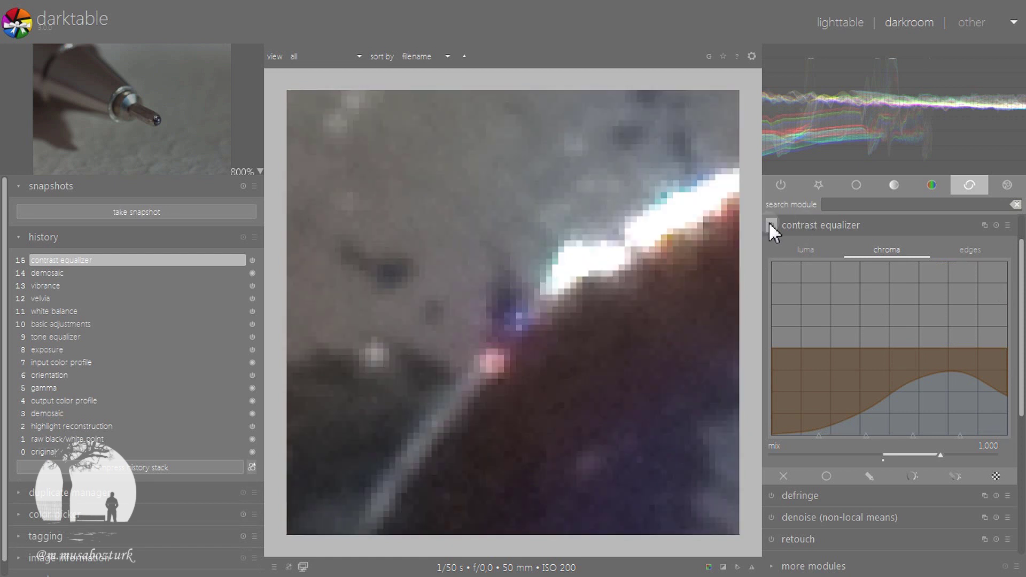
# - In the contrast equalizer's luma curves, raise the noise reduction slightly for fine details and lift the fine-detail contrast a little
pyautogui.click(789, 250)
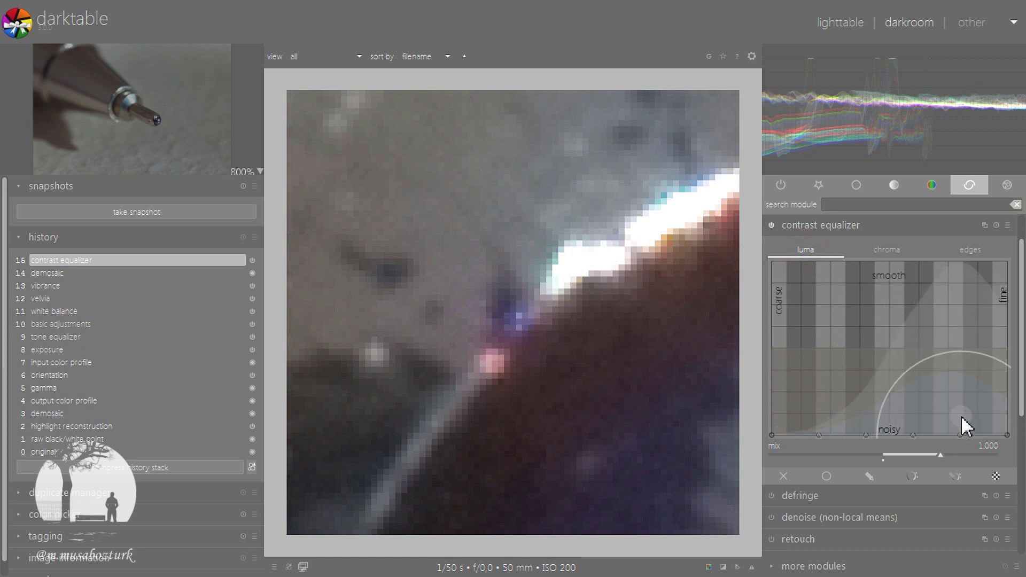
pyautogui.moveTo(962, 419); pyautogui.dragTo(964, 406)
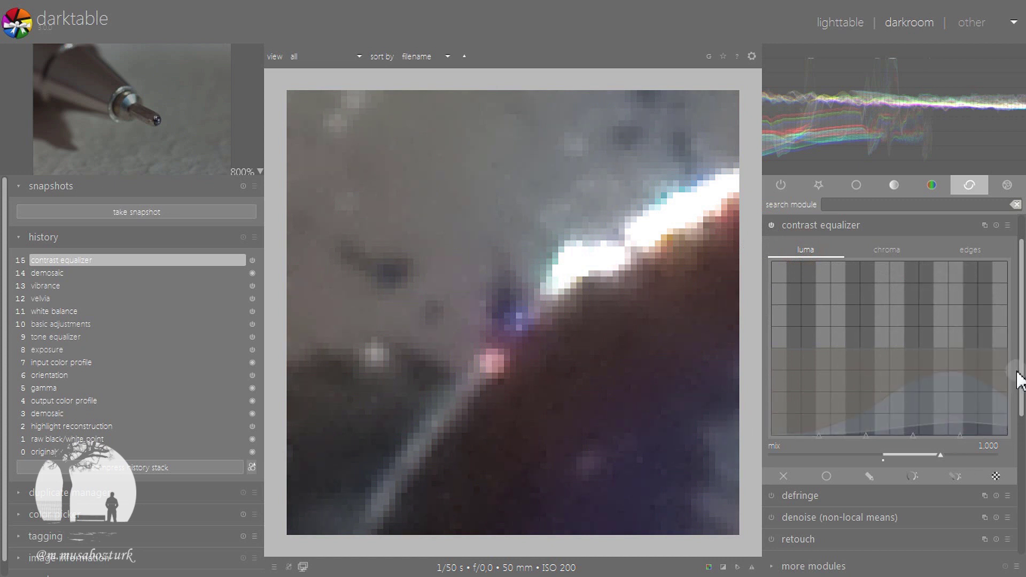
pyautogui.moveTo(963, 333); pyautogui.dragTo(964, 319)
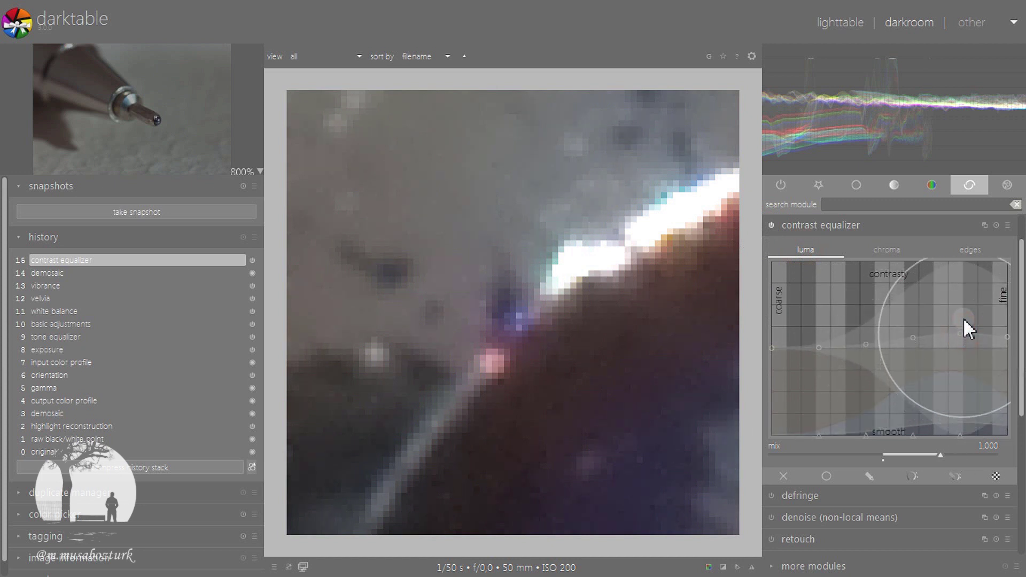
# - Compare the whole pen ball with the contrast equalizer off and on at a lower zoom, leaving it on
pyautogui.scroll(1, 497, 342)
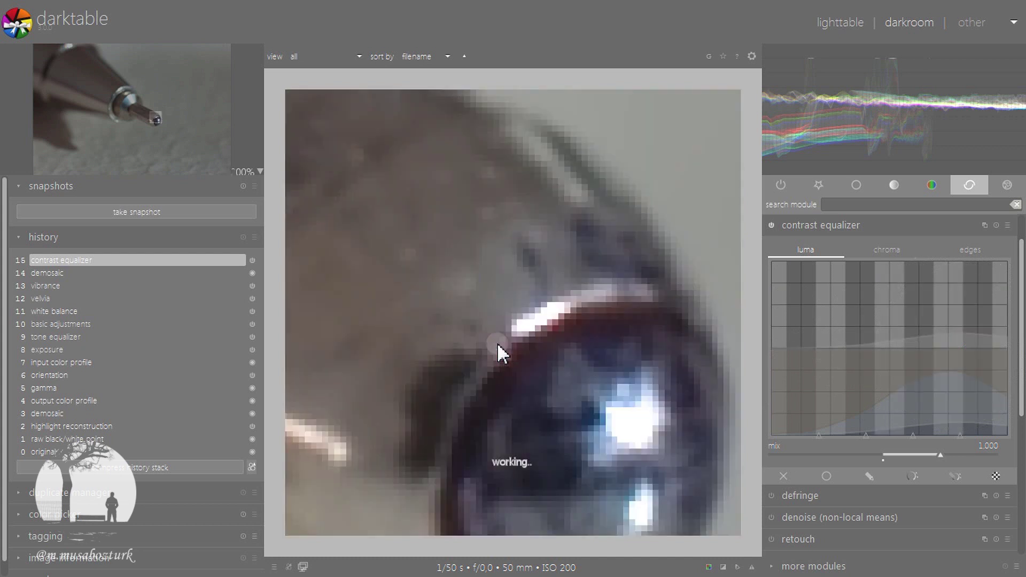
pyautogui.click(771, 228)
pyautogui.click(772, 229)
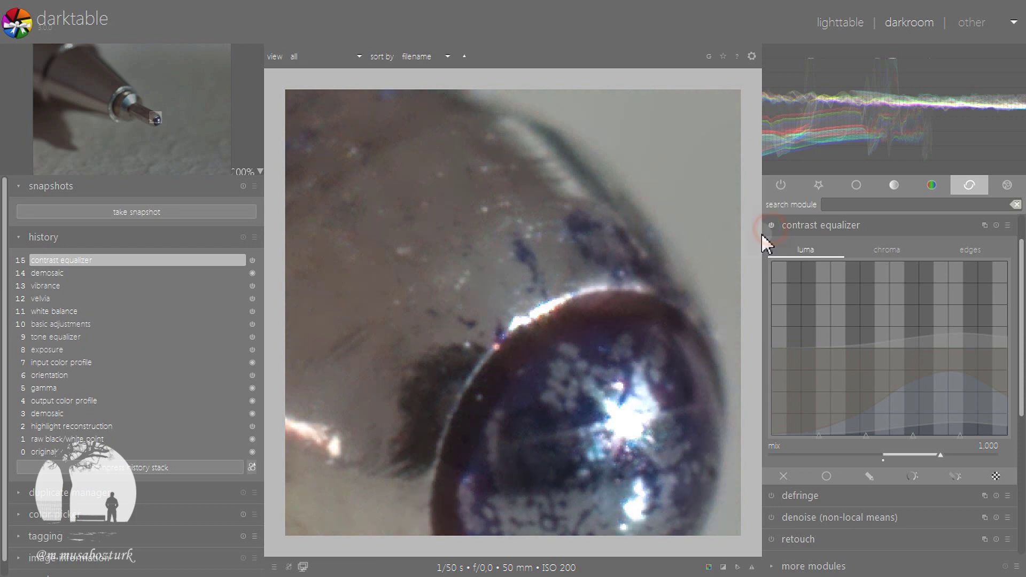